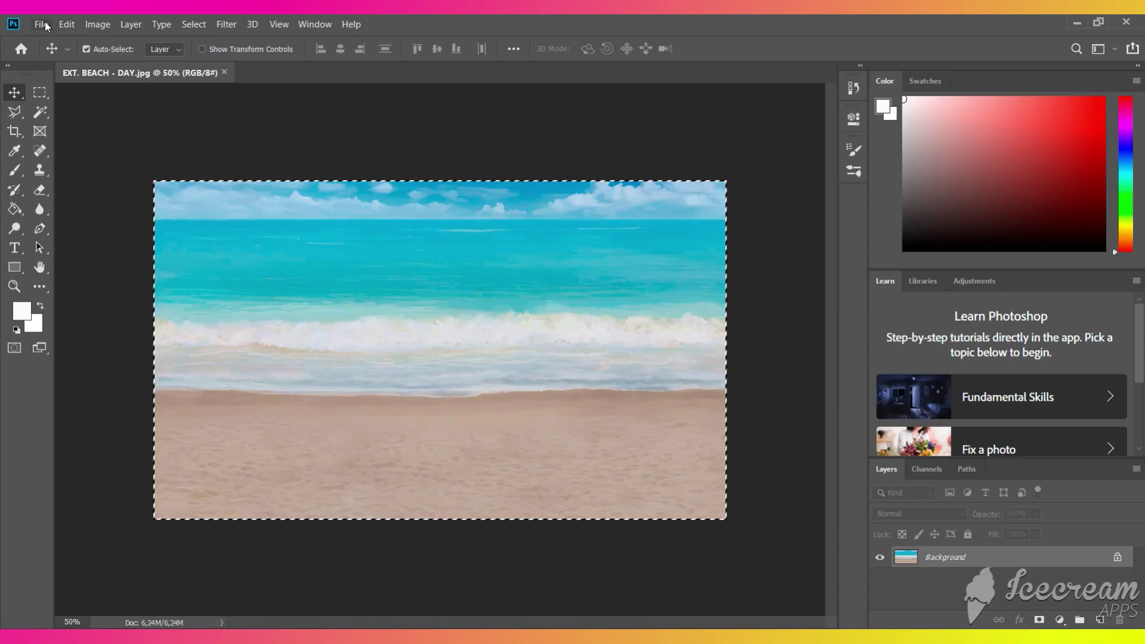
Select and copy the entire beach picture in Photoshop.
left_click(42, 24)
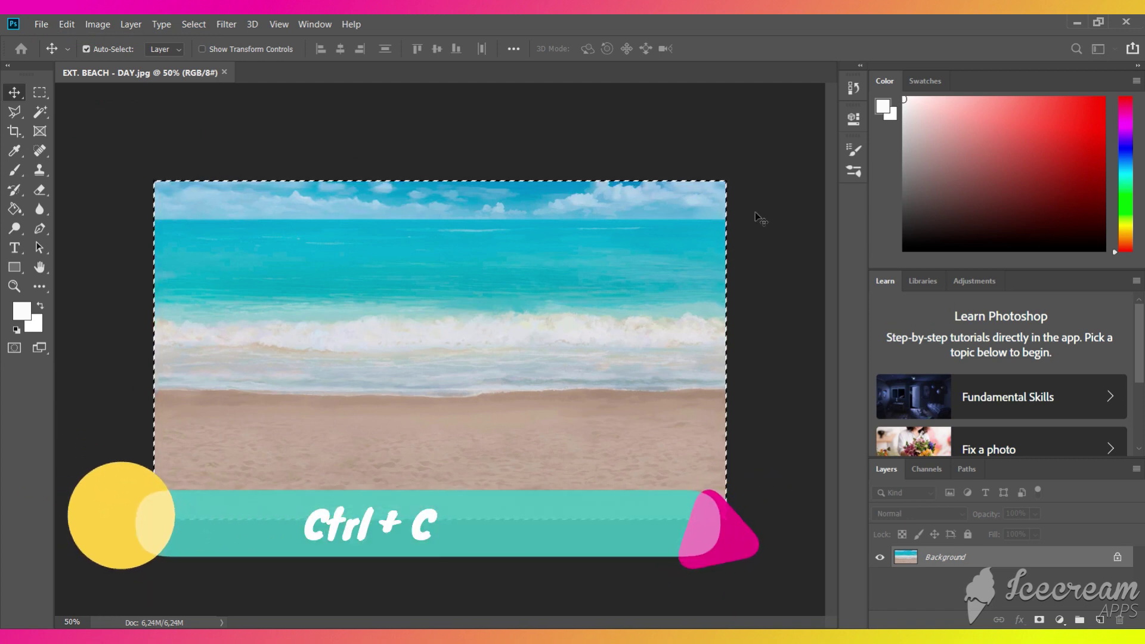
Create a new transparent 1920 × 1136 document from the Clipboard preset.
key("ctrl+n")
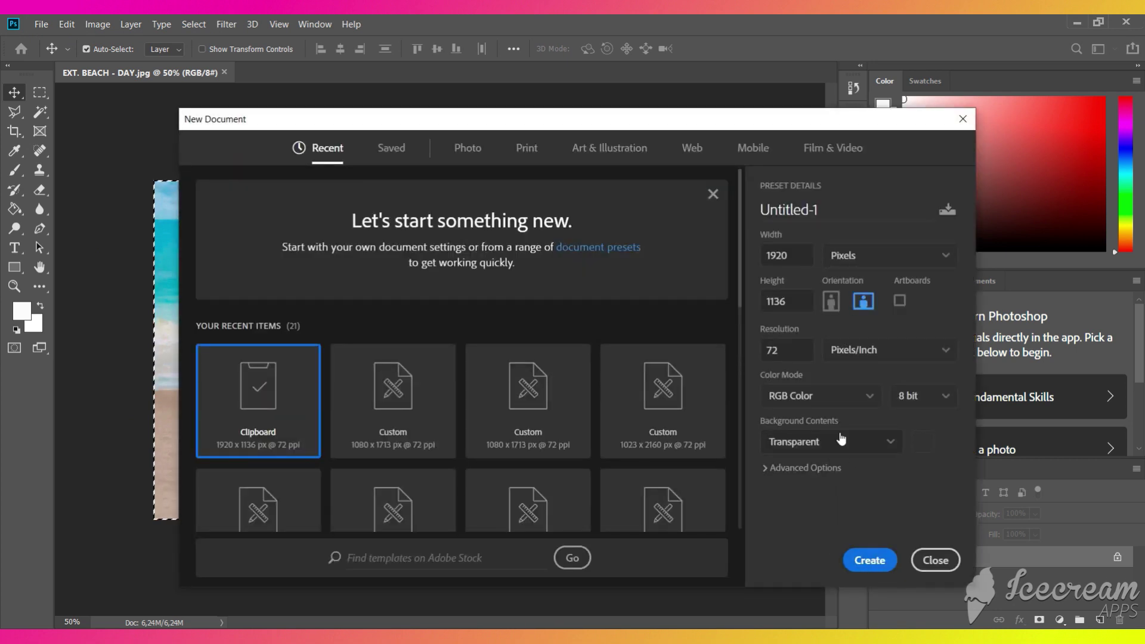
left_click(868, 561)
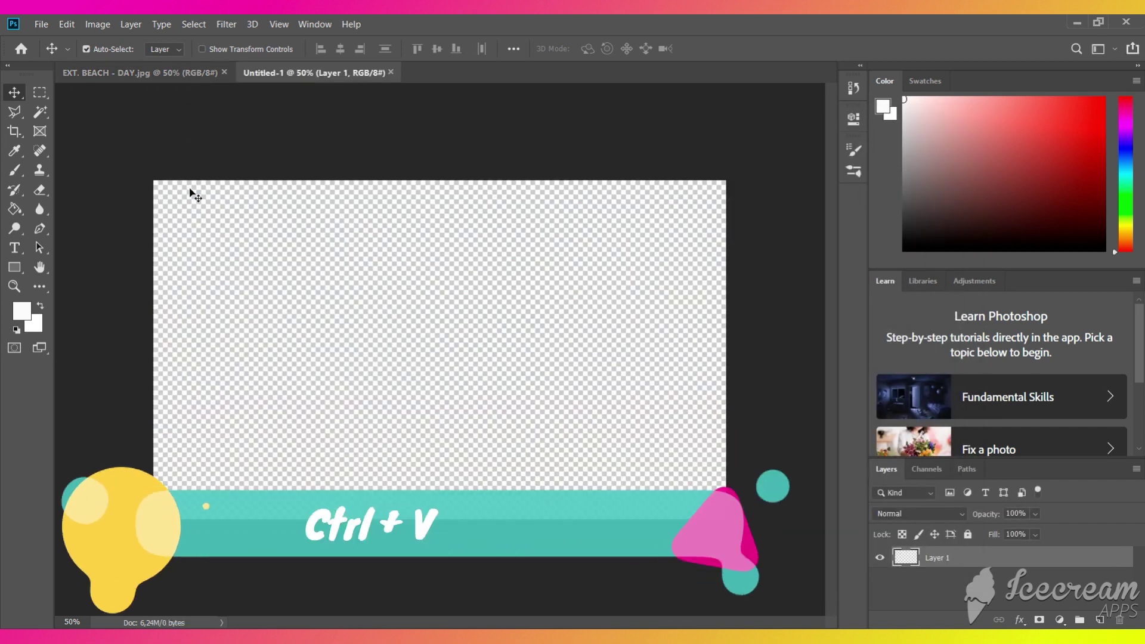
Paste the beach picture into the new document and zoom in.
key("ctrl+v")
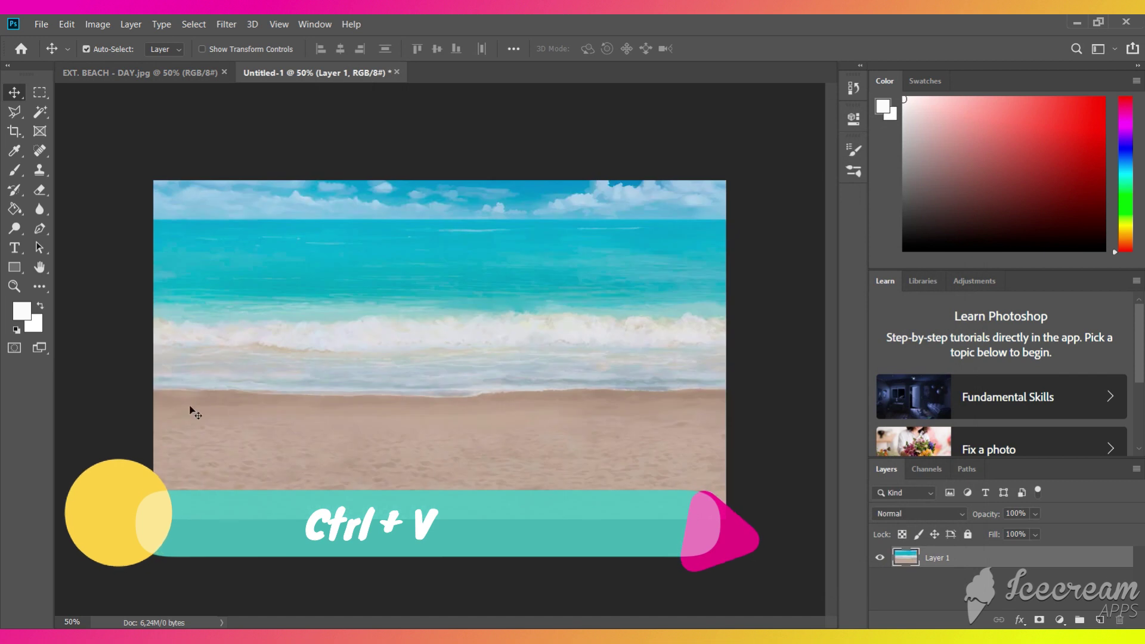
scroll(102, 400, "up", 1)
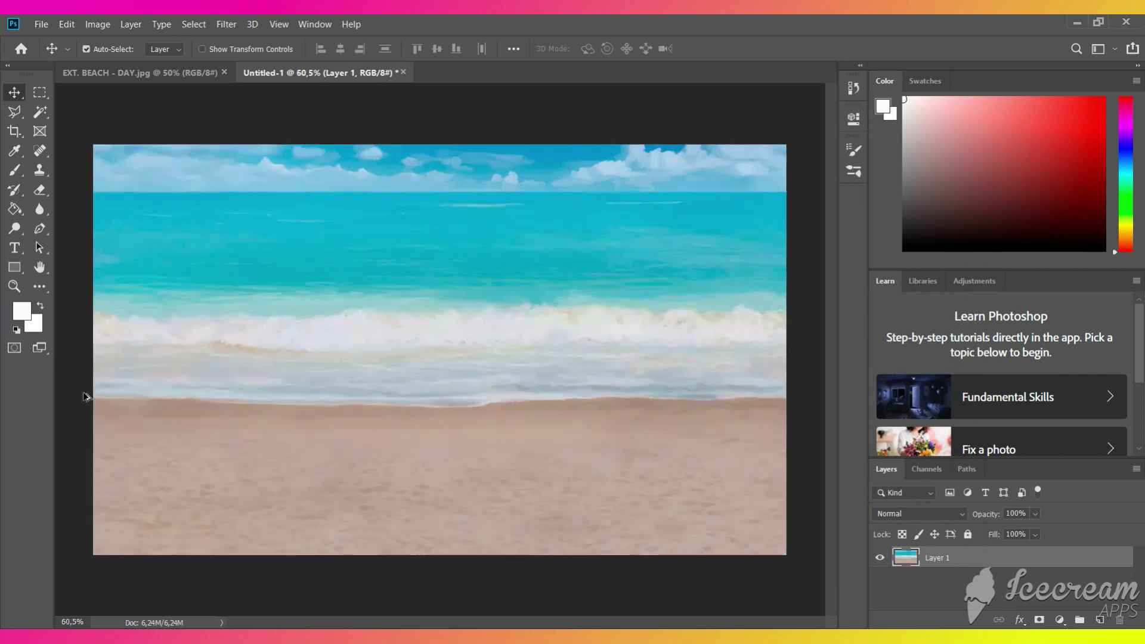
scroll(113, 404, "up", 1)
scroll(179, 429, "up", 1)
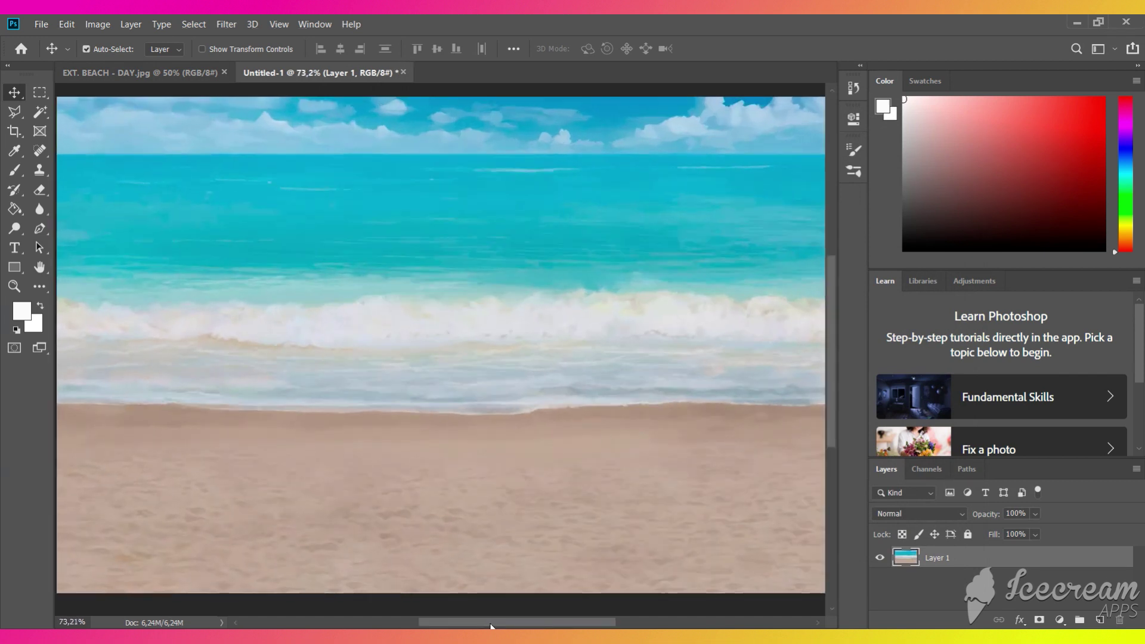
left_click_drag(491, 623, 583, 622)
Zoom to about 191% on the shoreline and choose the Polygonal Lasso tool.
scroll(463, 402, "up", 1)
scroll(463, 399, "up", 1)
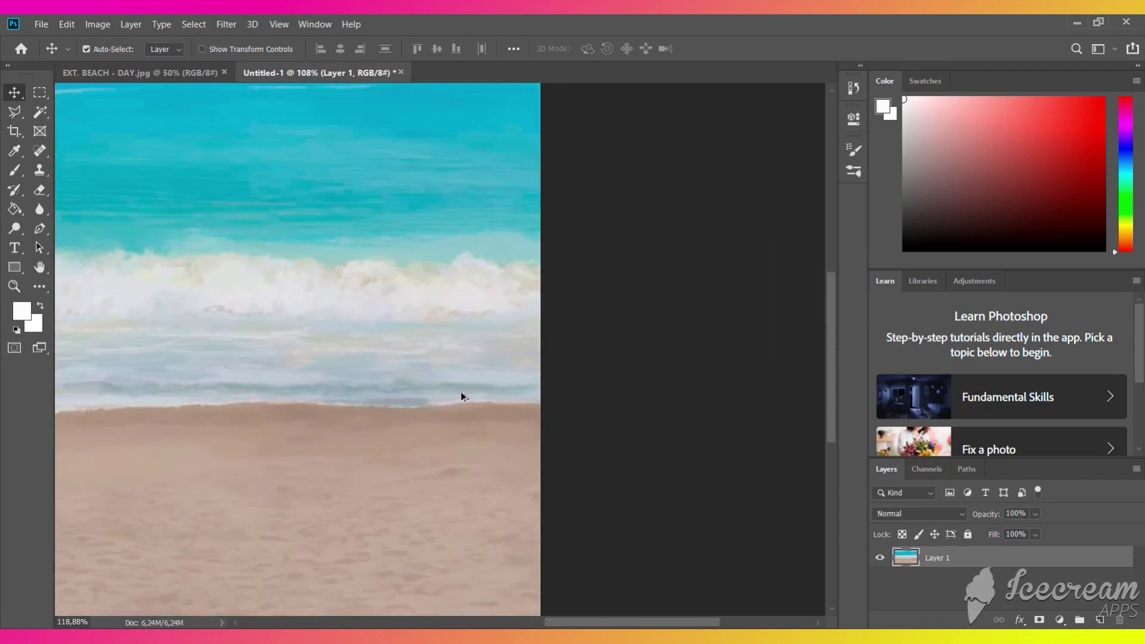
scroll(463, 397, "up", 1)
scroll(462, 397, "up", 1)
scroll(461, 396, "up", 1)
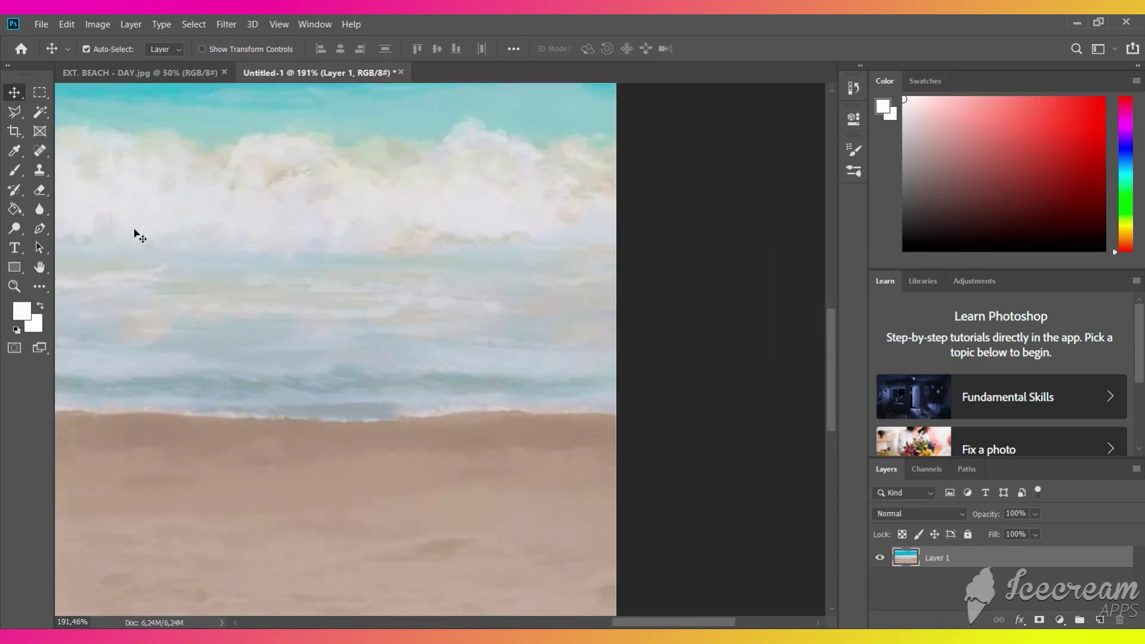
left_click(15, 111)
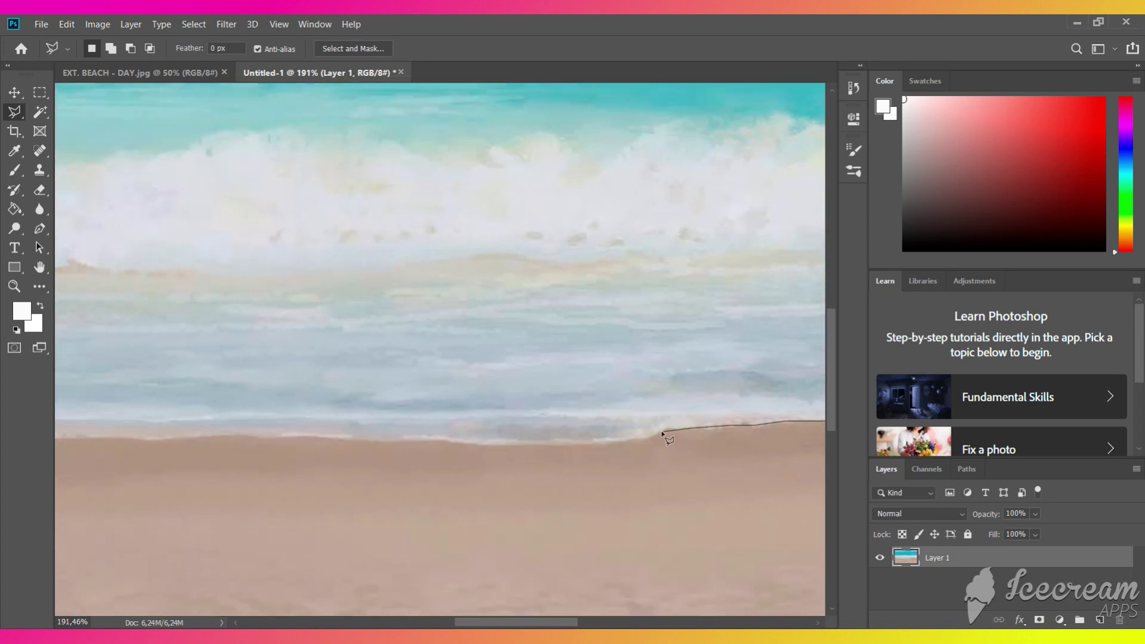
Trace the selection leftward along the shoreline and up the image's left edge.
left_click(615, 443)
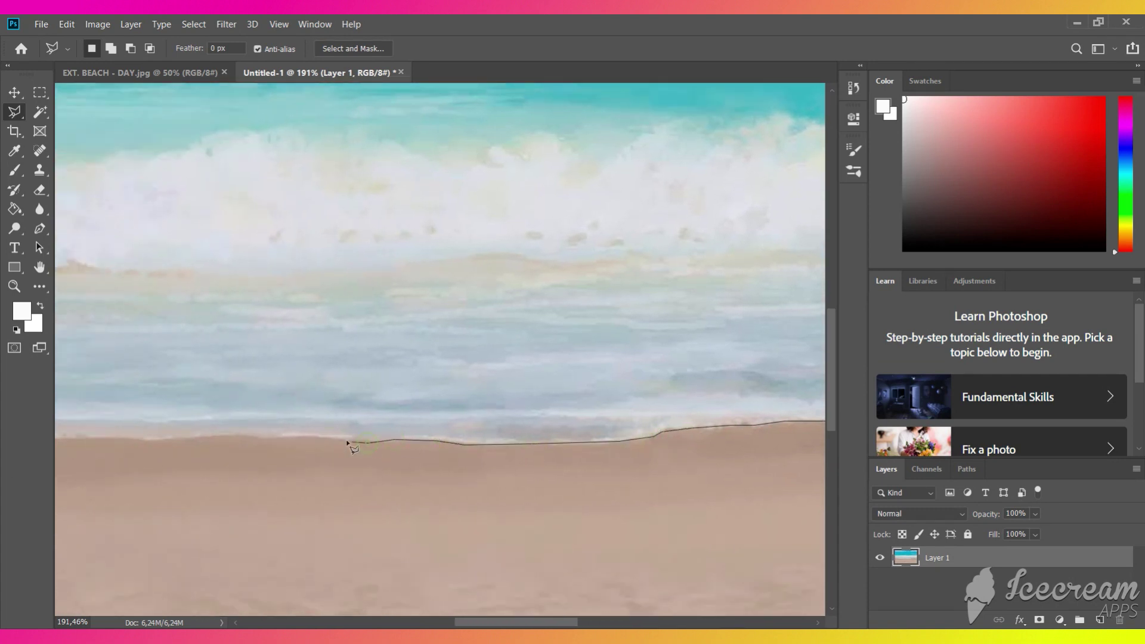
left_click_drag(185, 441, 685, 434)
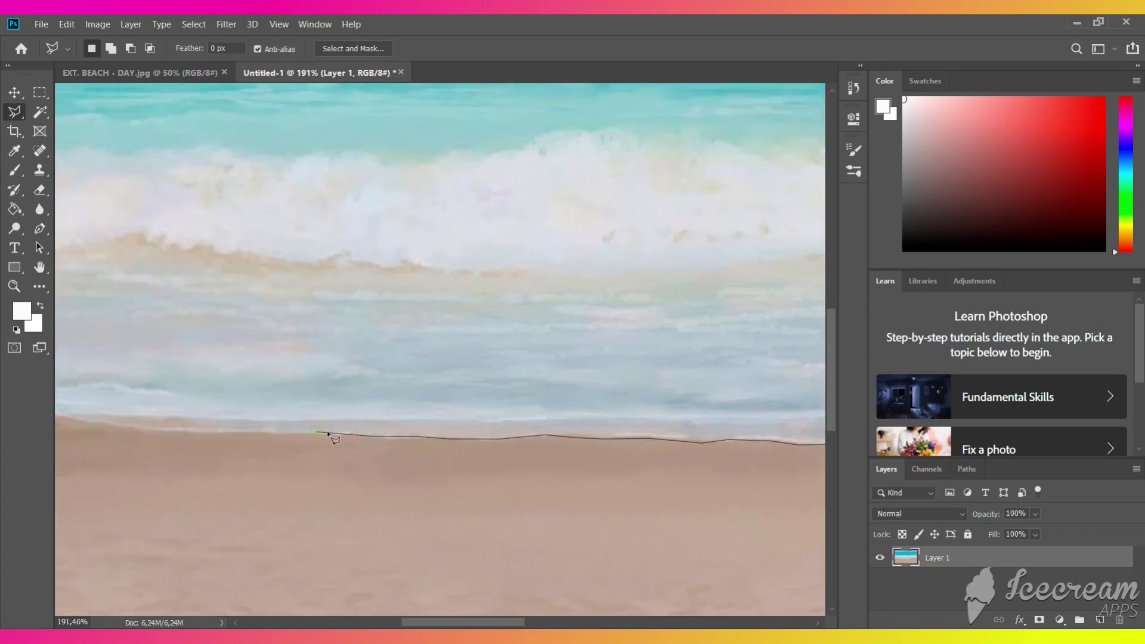
left_click_drag(328, 434, 588, 436)
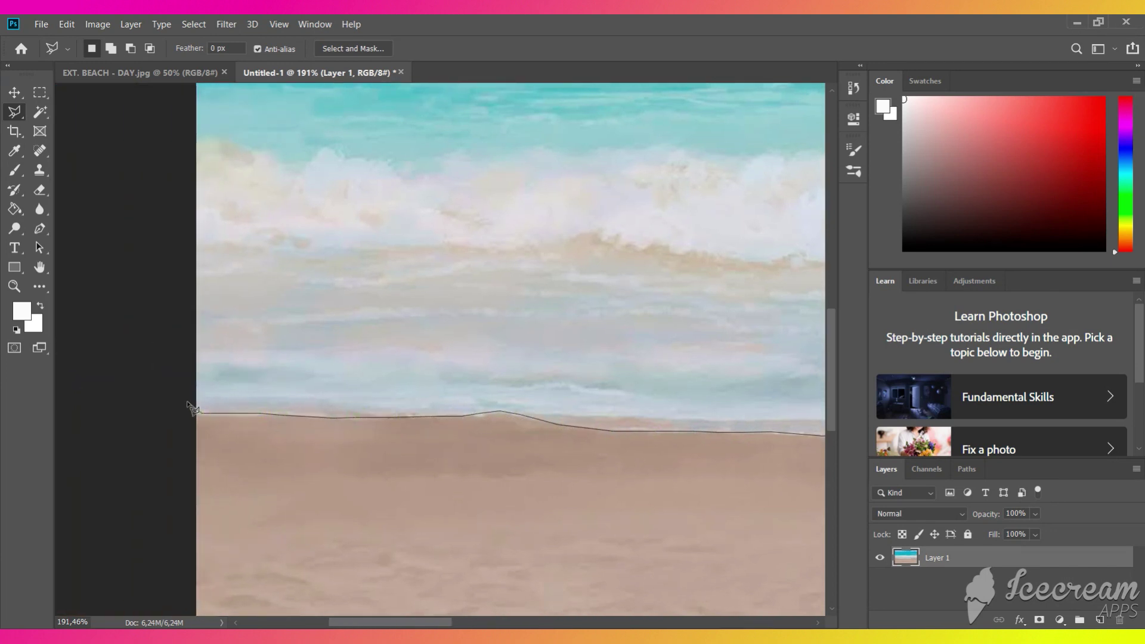
left_click(183, 409)
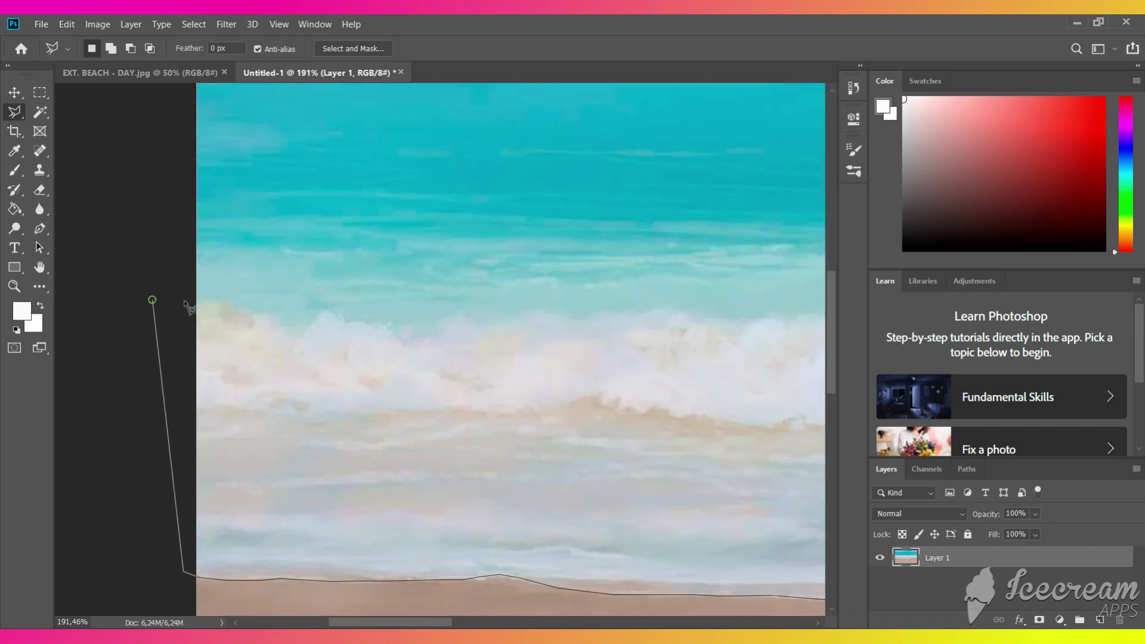
left_click(153, 300)
left_click(226, 306)
Outline the first stretch of the wave crest with lasso points.
left_click(261, 315)
left_click(292, 335)
left_click(304, 333)
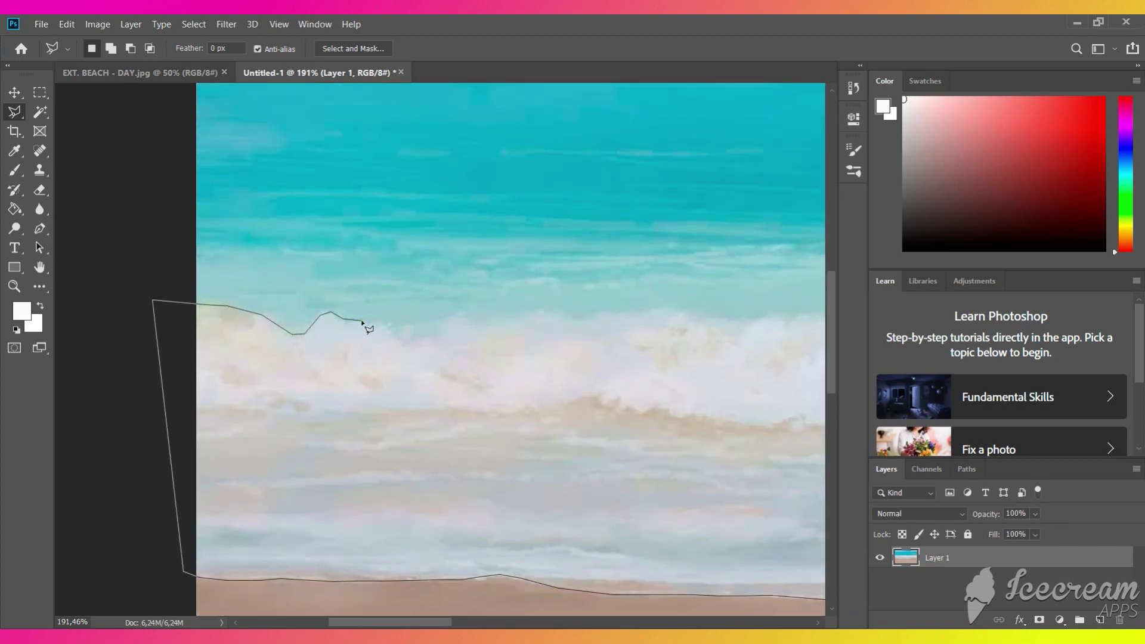
left_click(424, 343)
left_click(542, 310)
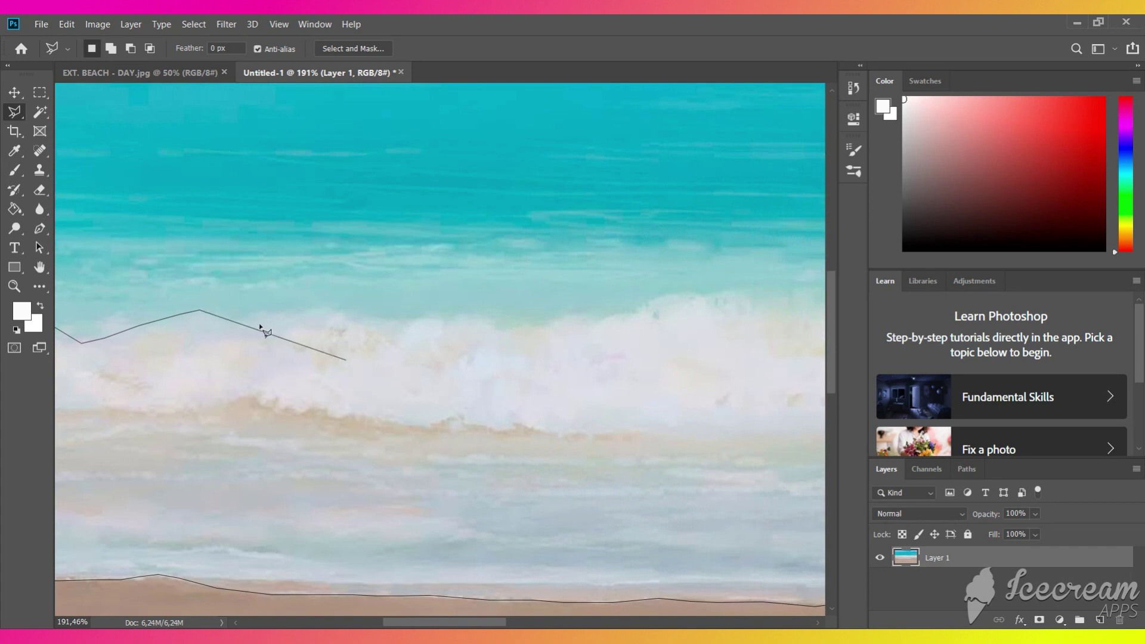
left_click(234, 320)
left_click(275, 311)
left_click(313, 311)
left_click(356, 320)
left_click(435, 319)
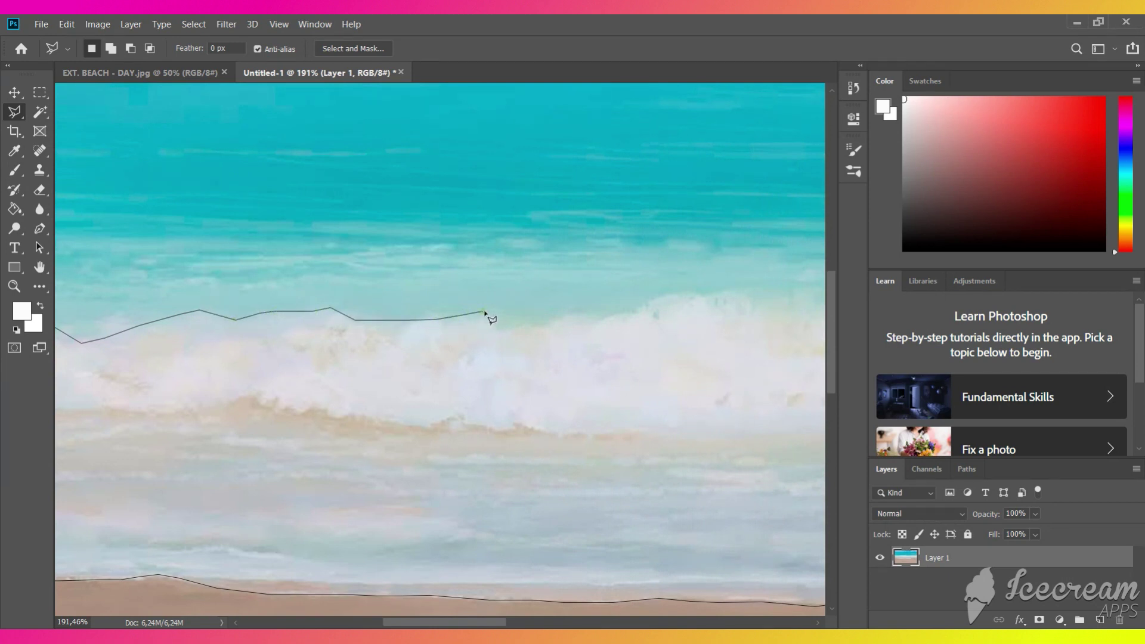
left_click(628, 312)
left_click(397, 293)
left_click(450, 292)
left_click(465, 288)
left_click(491, 296)
left_click(537, 292)
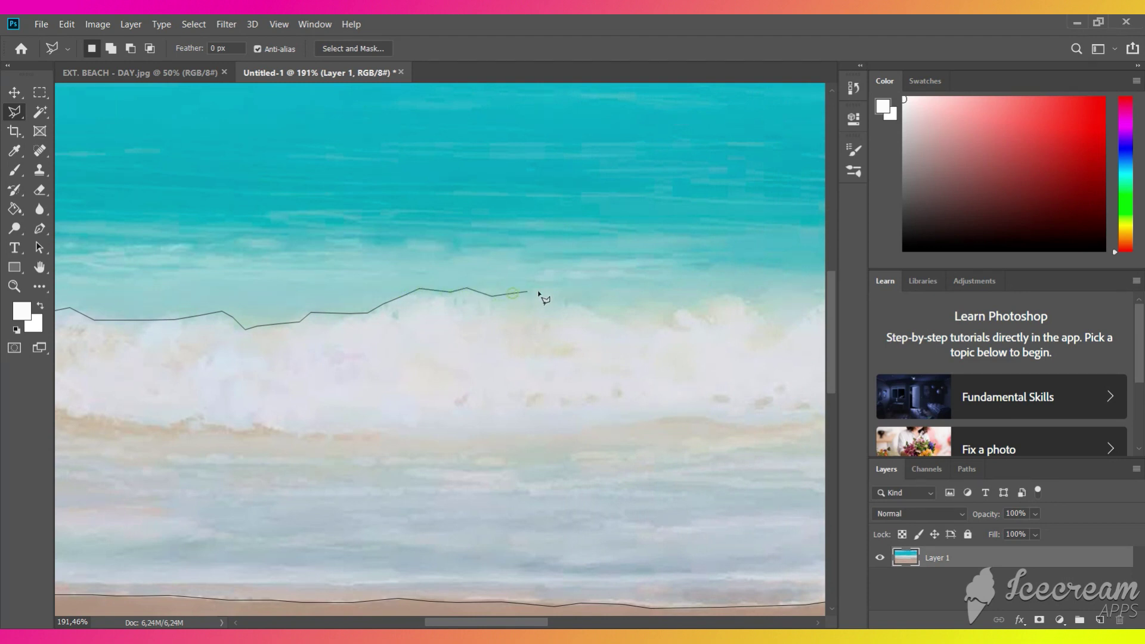
left_click(596, 311)
Continue the outline along the bumpy surf top past the right edge and down it.
left_click(391, 309)
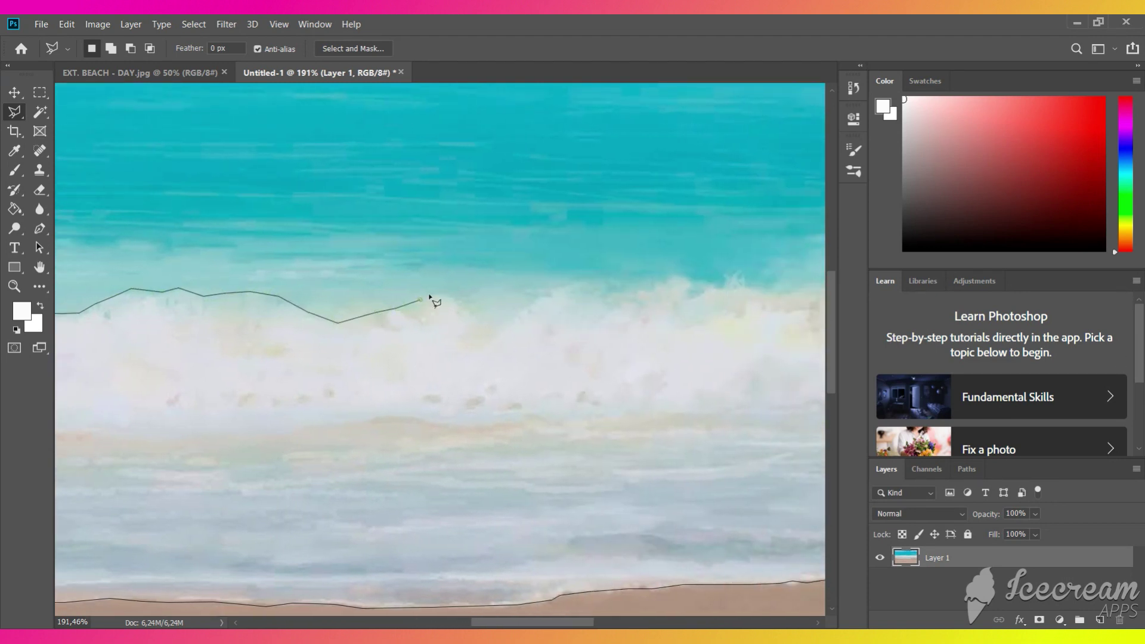
left_click(441, 291)
left_click(471, 303)
left_click(513, 307)
left_click(575, 281)
left_click(291, 282)
left_click(291, 294)
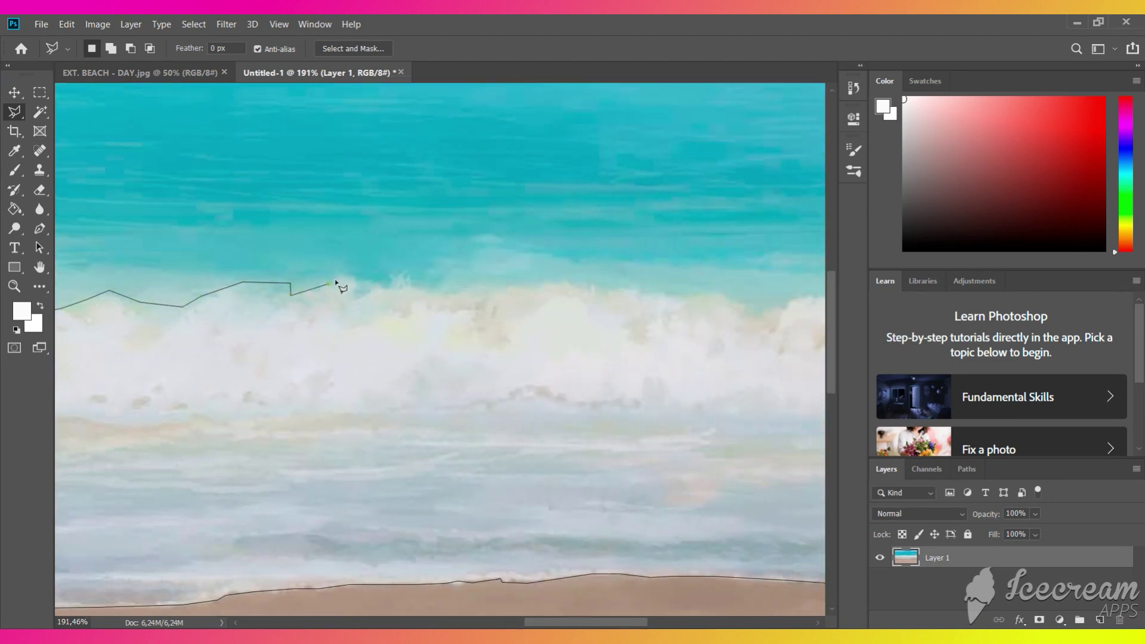
left_click(417, 292)
left_click(513, 292)
left_click(591, 289)
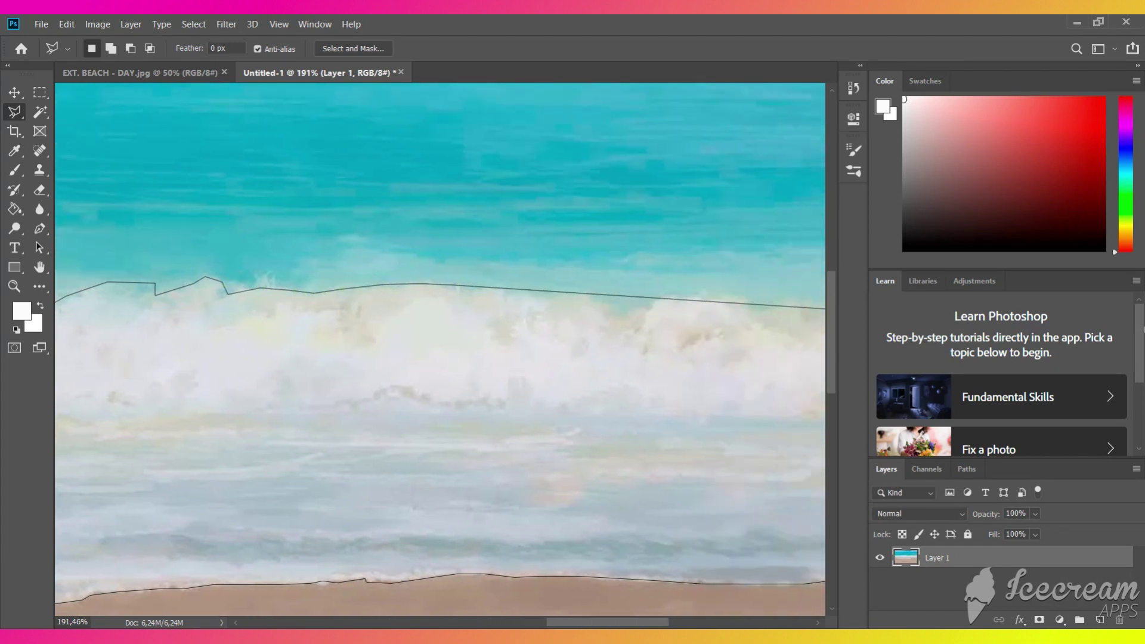
left_click(234, 295)
left_click(290, 292)
left_click(335, 293)
left_click(377, 320)
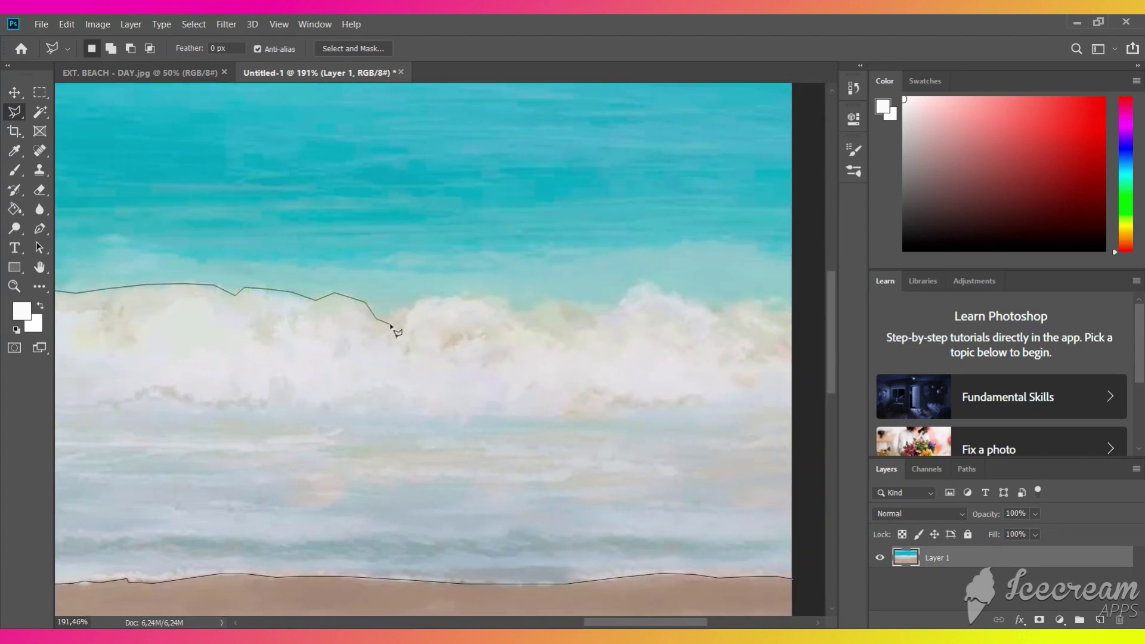
left_click(409, 309)
left_click(444, 294)
left_click(554, 298)
left_click(585, 302)
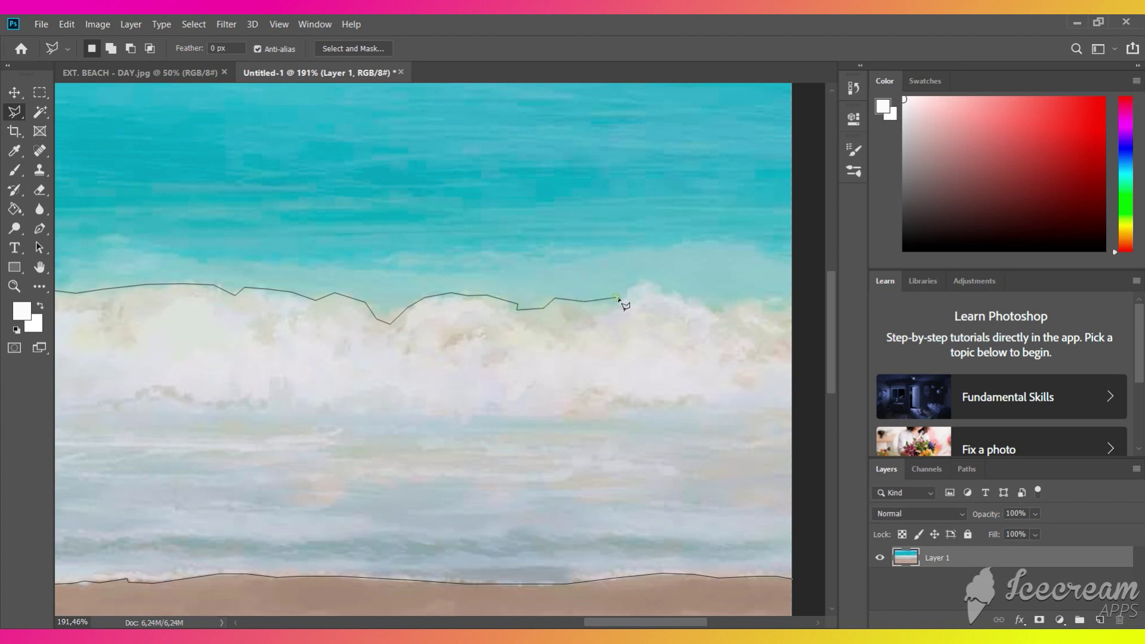
left_click(524, 277)
left_click(560, 296)
left_click(608, 309)
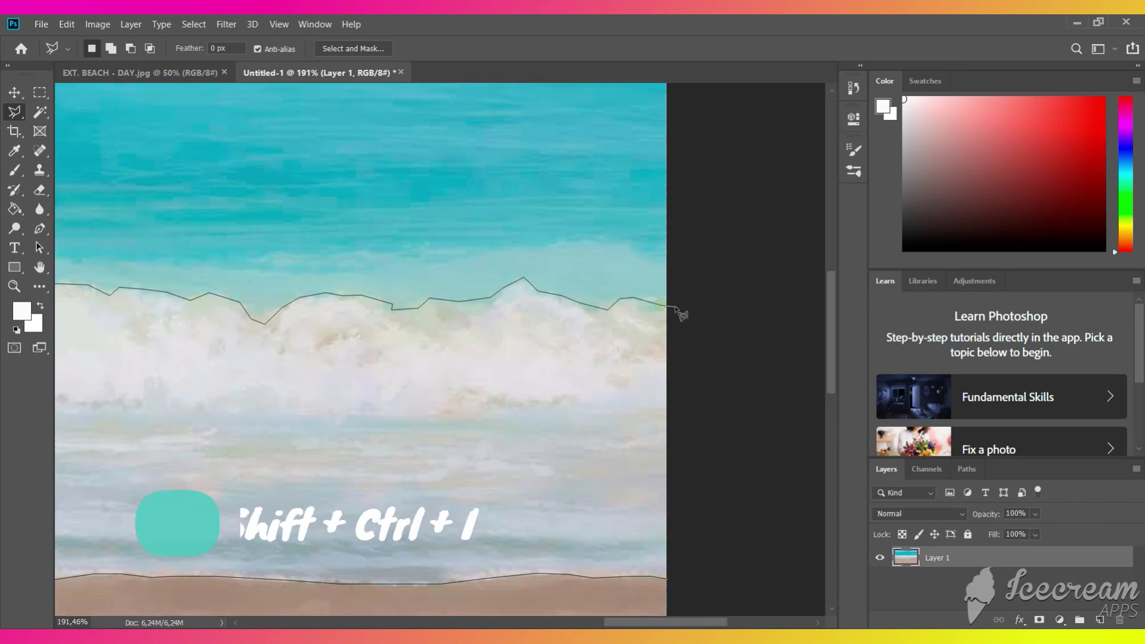
left_click(680, 587)
Close the outline, invert it, delete the sky and sand, and zoom out.
double_click(748, 515)
key("ctrl+shift+i")
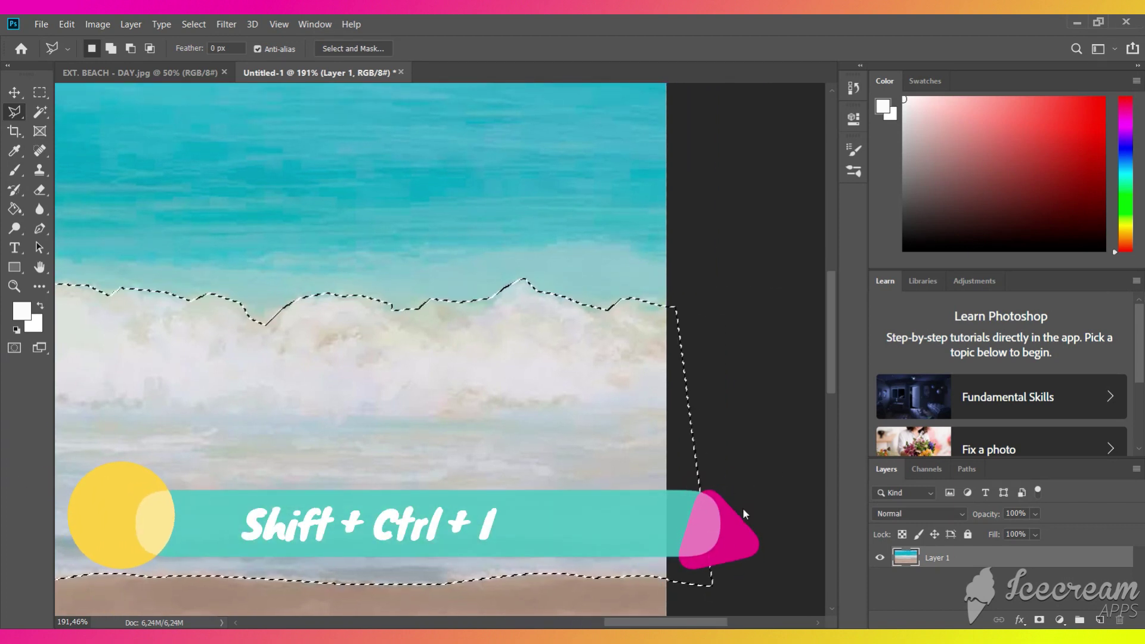
key("Delete")
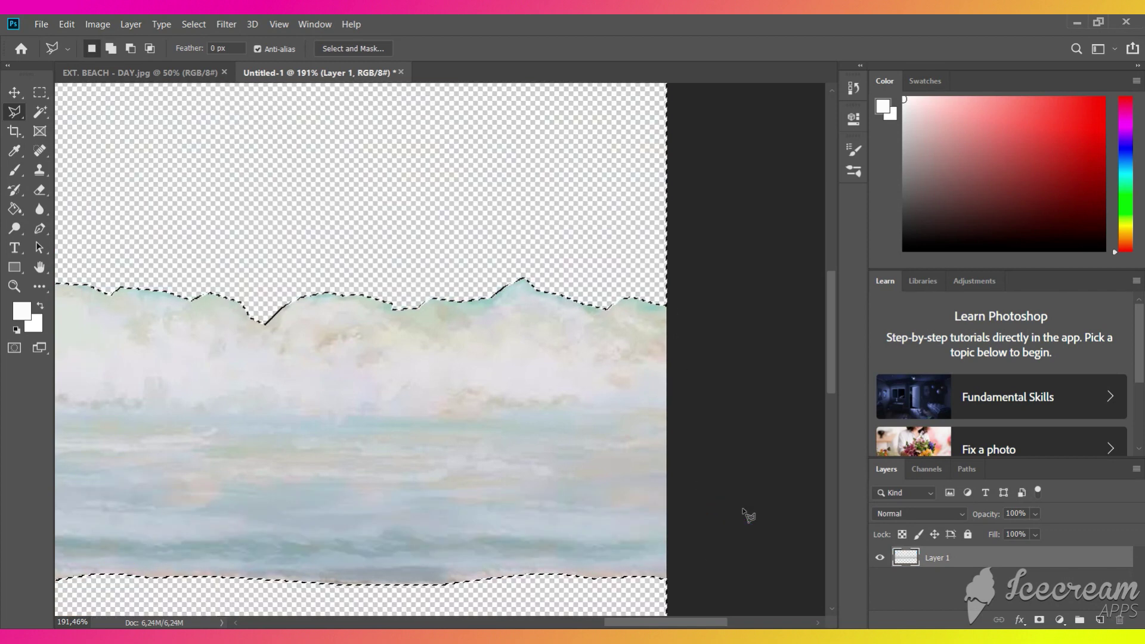
scroll(212, 409, "down", 4)
scroll(214, 412, "down", 1)
scroll(212, 409, "down", 2)
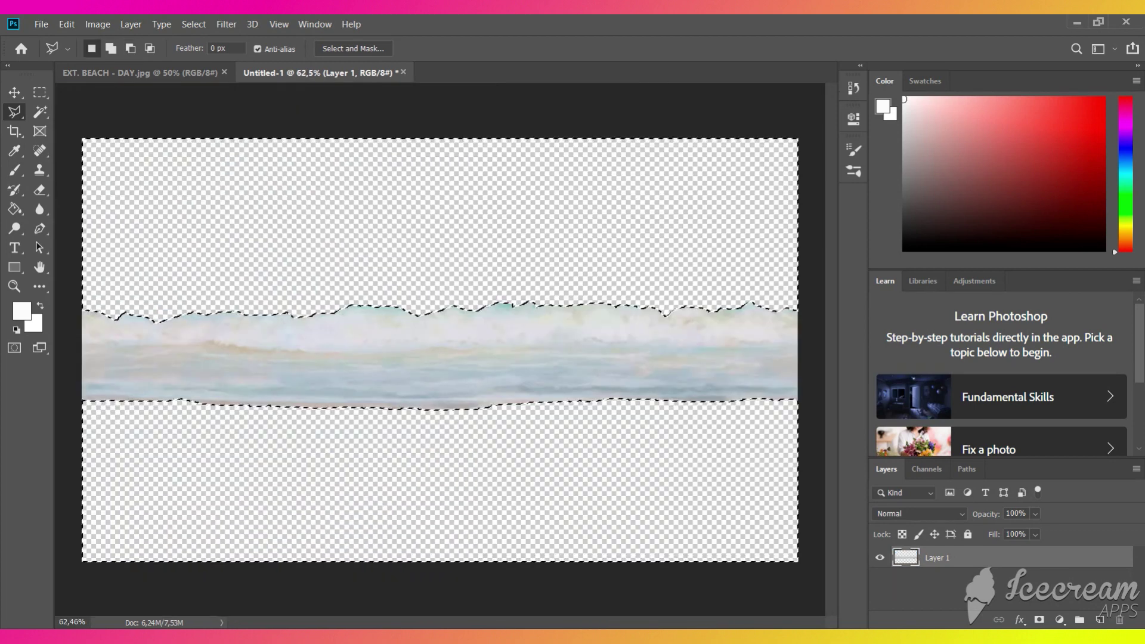
left_click(39, 93)
Deselect and set up the Eraser with a large, low-hardness brush.
key("ctrl+d")
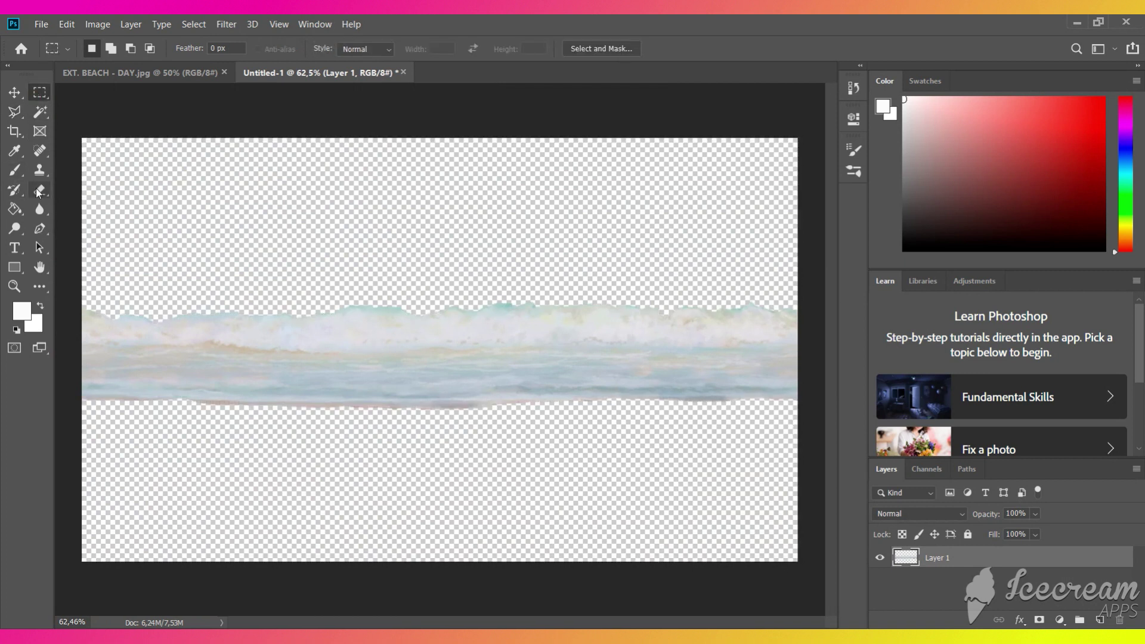
left_click(39, 189)
right_click(321, 215)
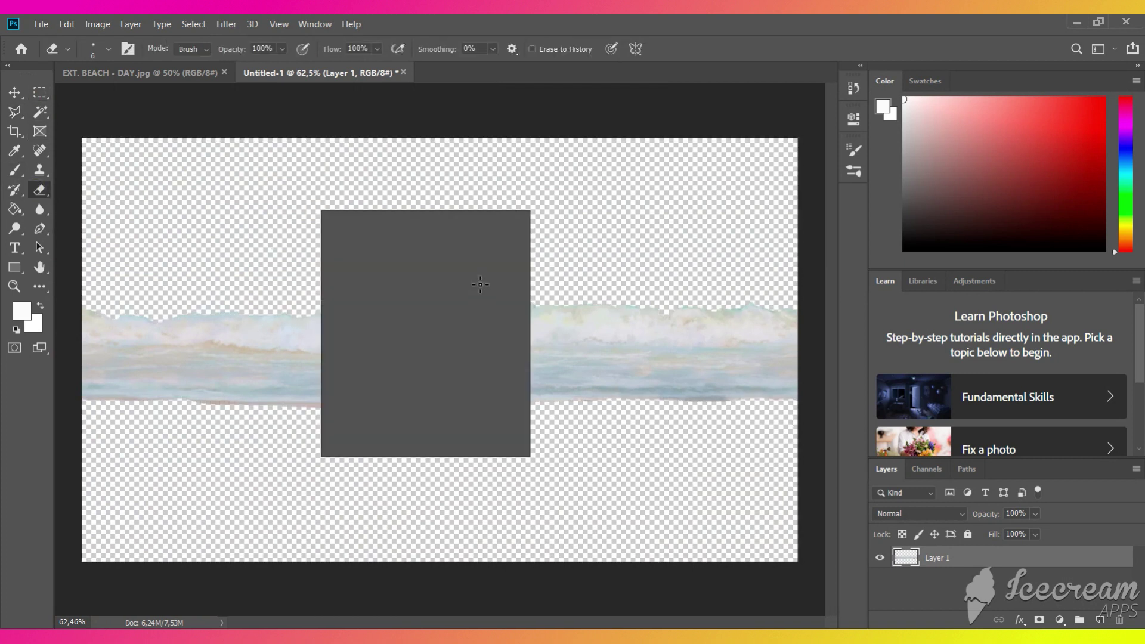
mouse_move(444, 283)
left_mouse_down()
mouse_move(421, 283)
mouse_move(472, 249)
left_mouse_up()
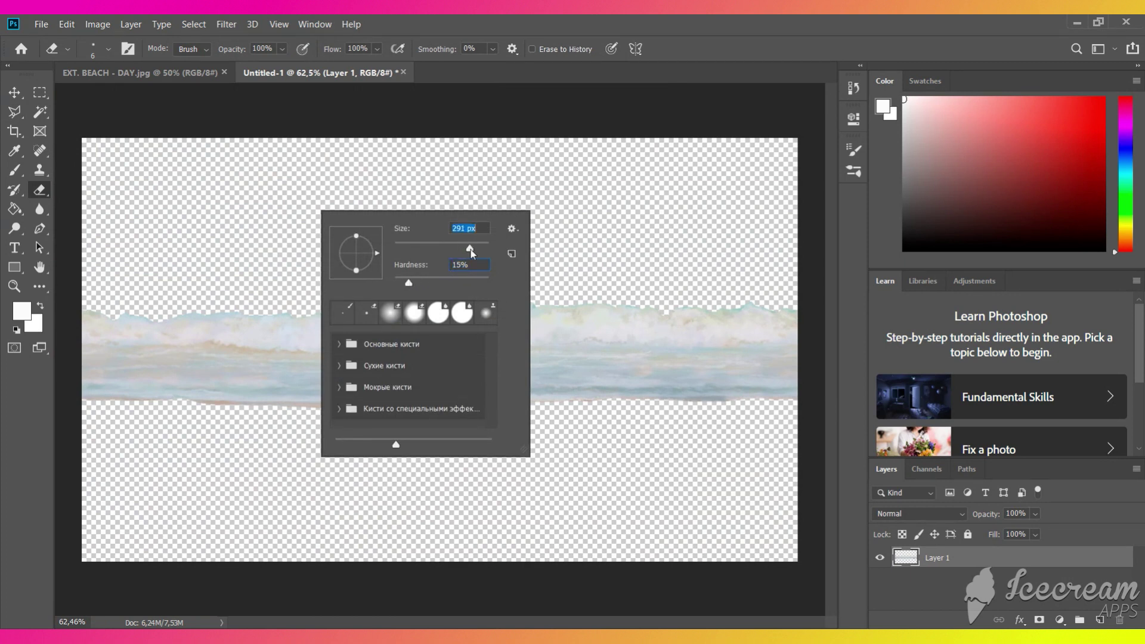
key("Return")
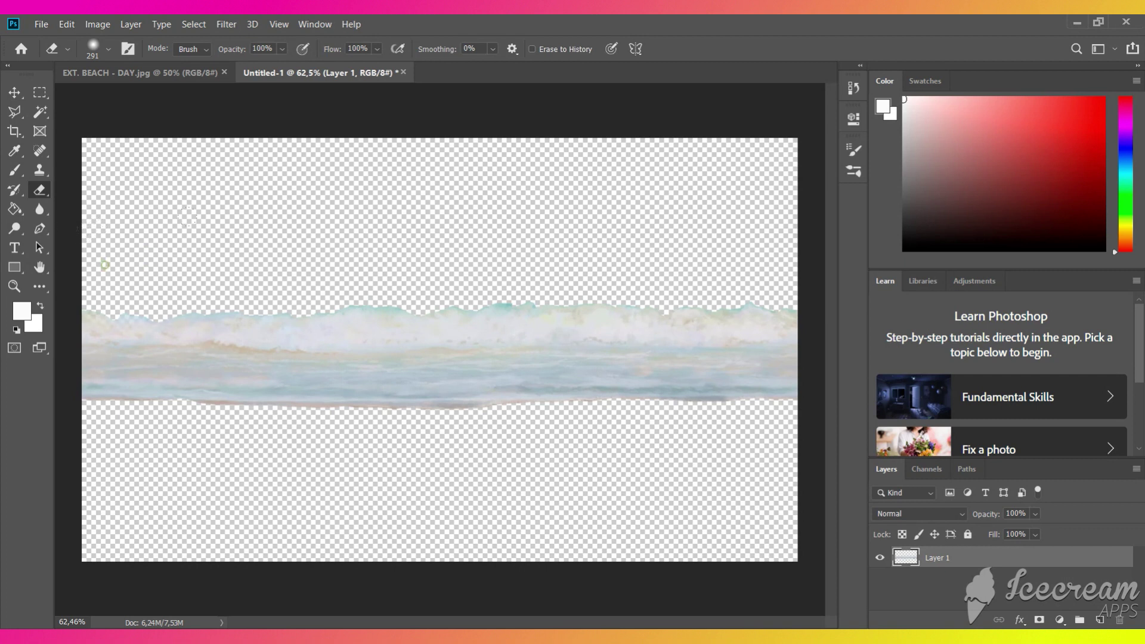
Recheck the brush settings, then fade the wave strip's top and bottom edges.
right_click(254, 243)
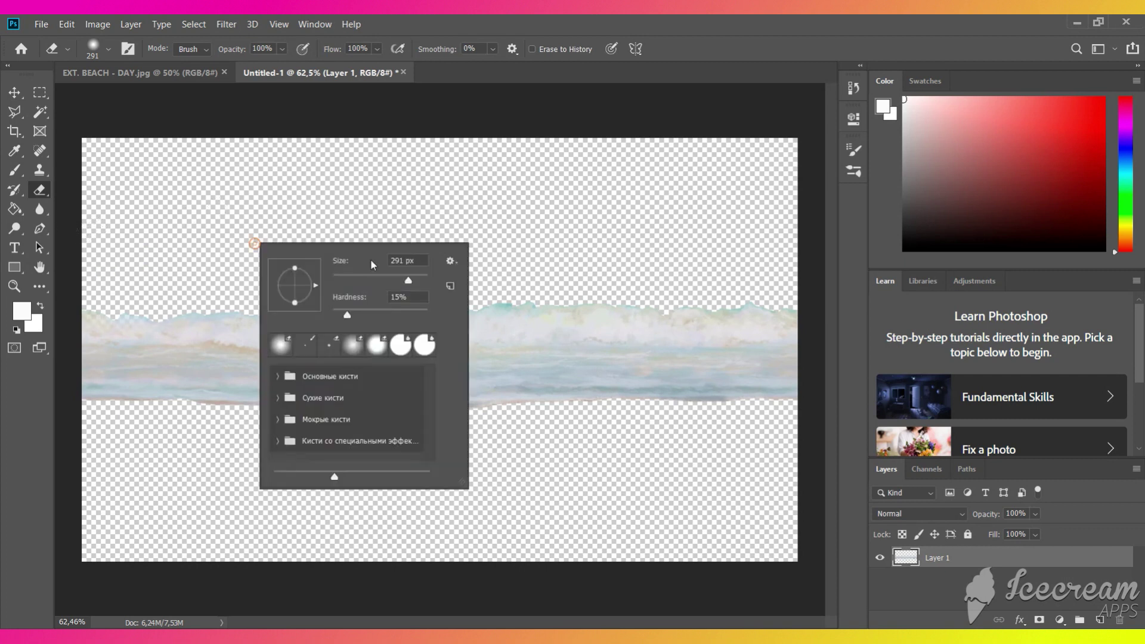
left_click(375, 312)
key("Return")
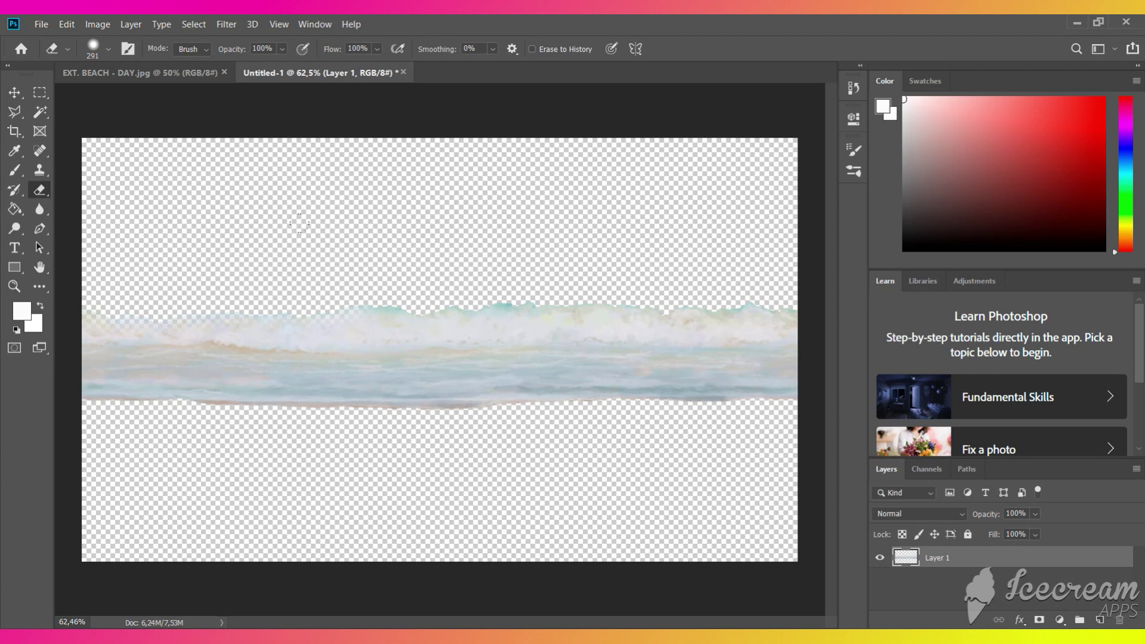
left_click_drag(430, 216, 509, 210)
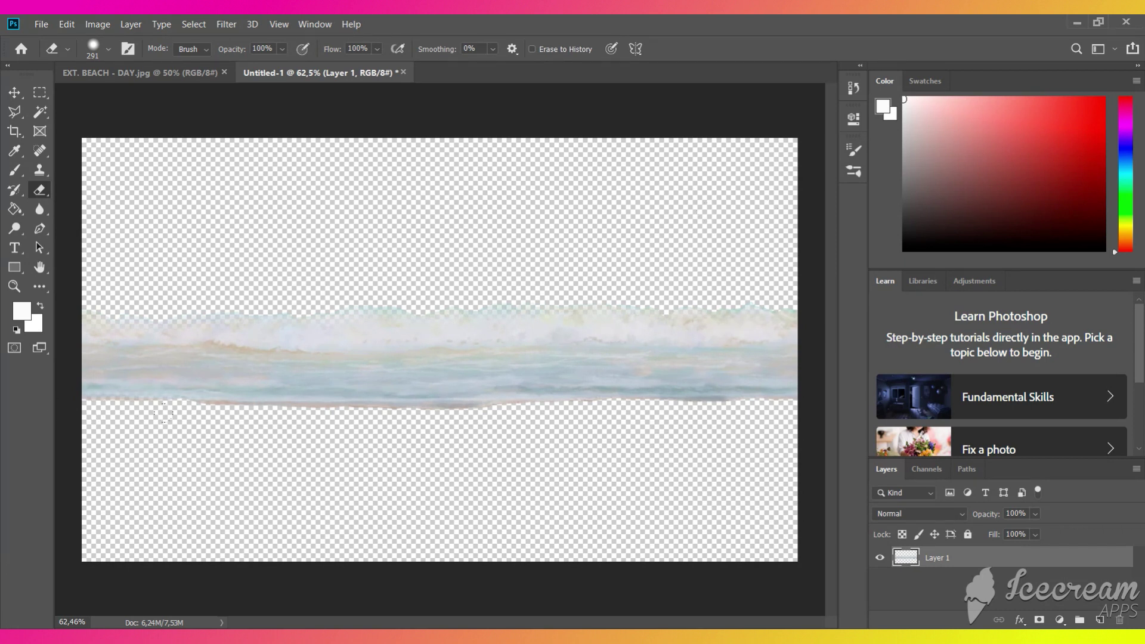
left_click_drag(261, 412, 381, 415)
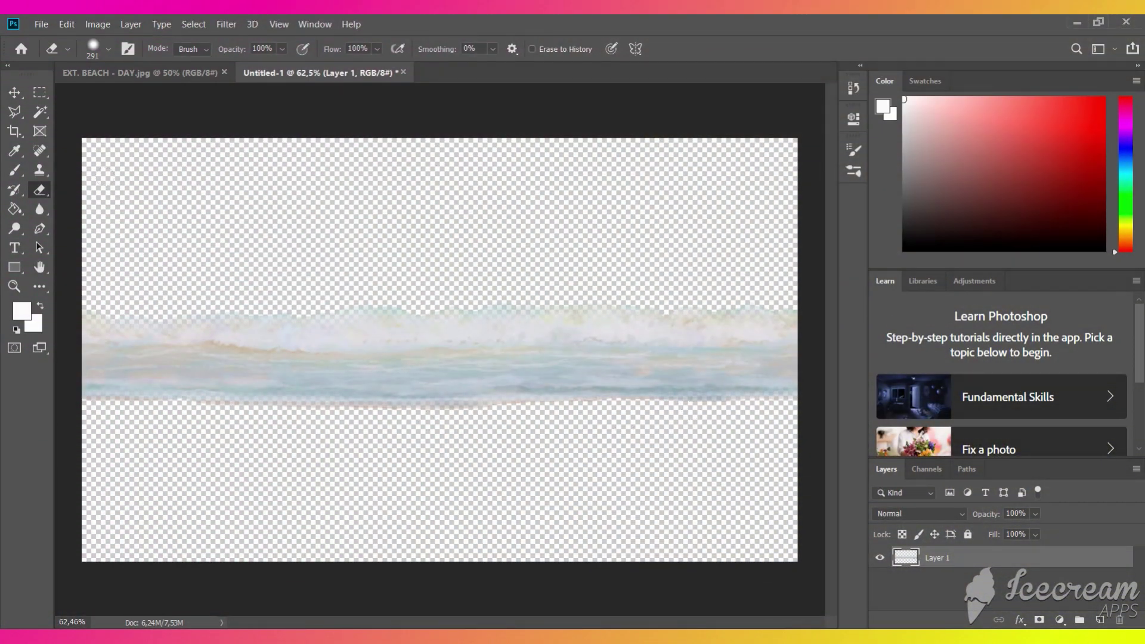
Save the wave image as the PNG file 'BEACH - WAVE'.
left_click(13, 92)
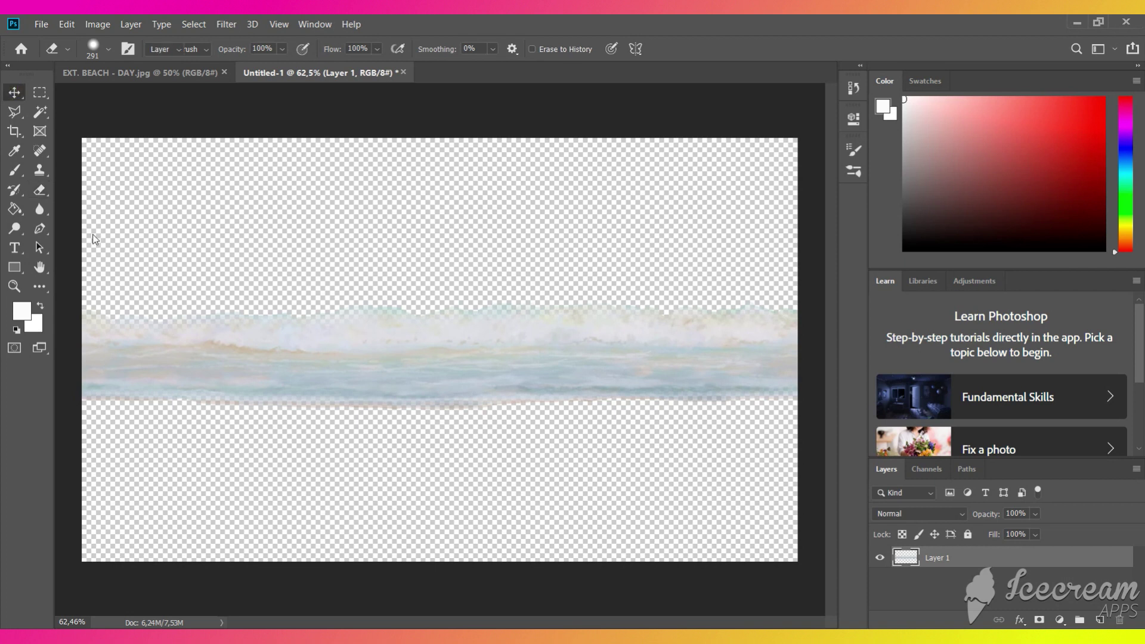
left_click(41, 24)
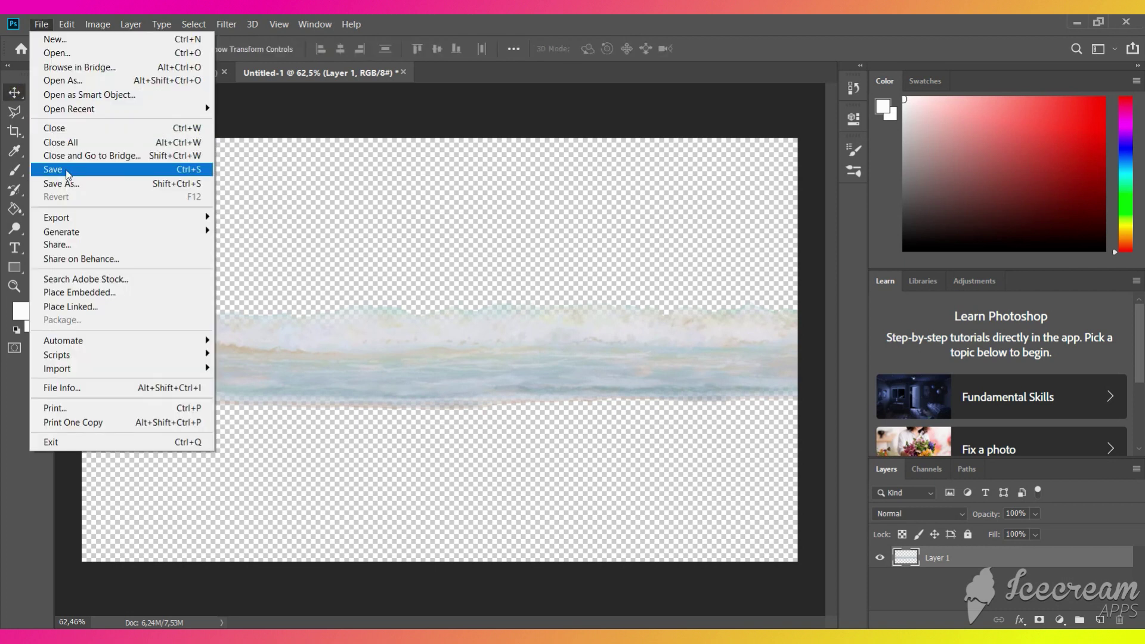
left_click(63, 184)
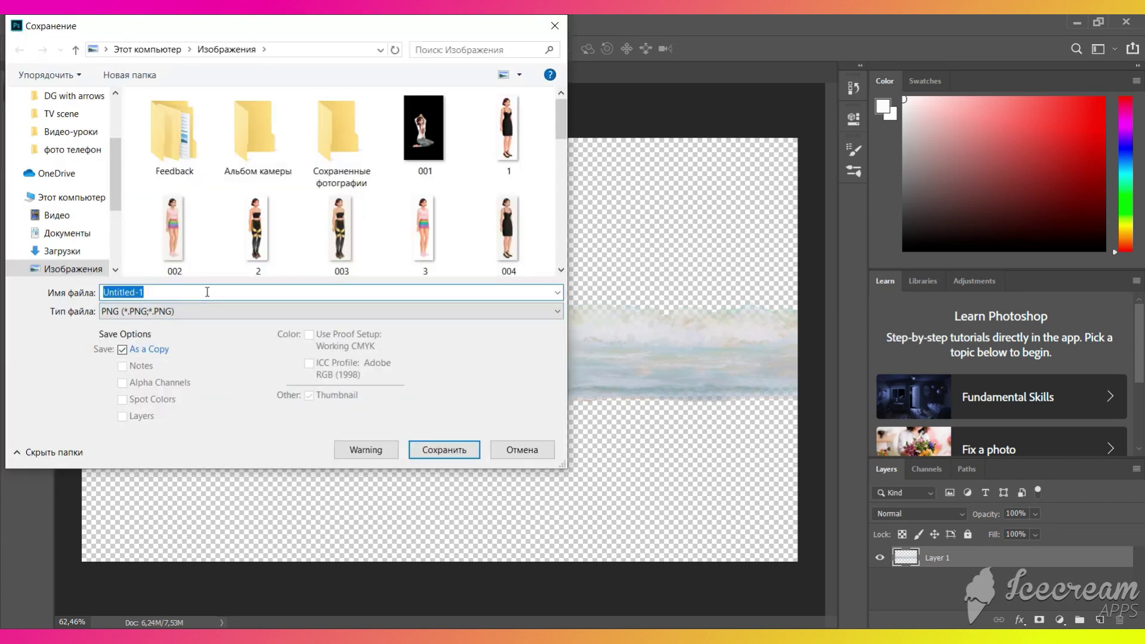
type("BEACH - WAVE")
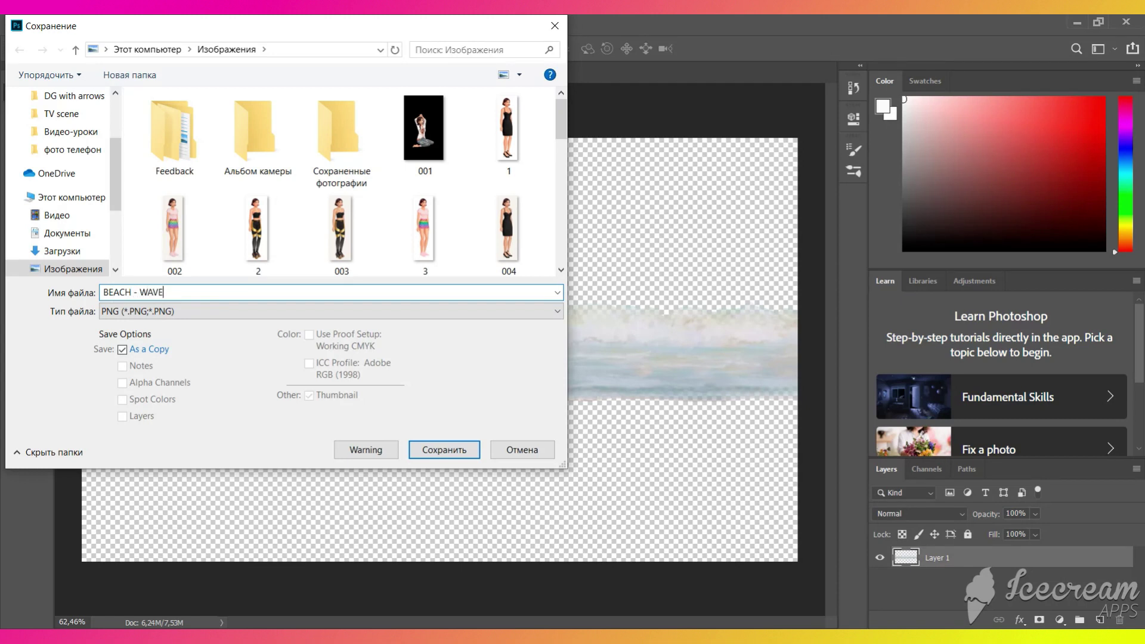
key("Return")
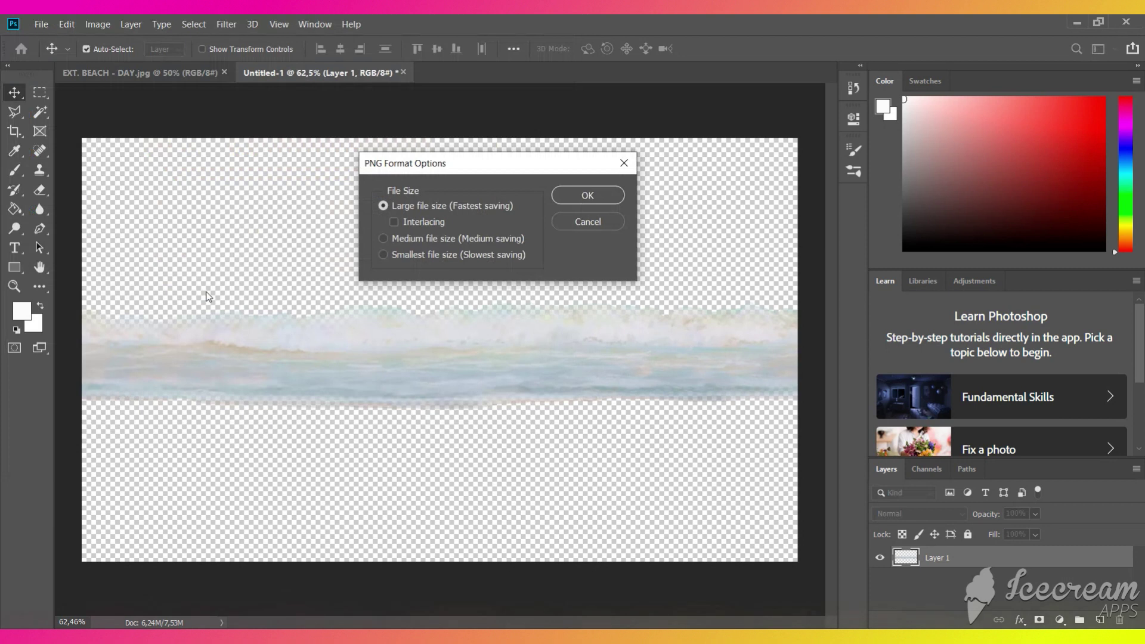
key("Return")
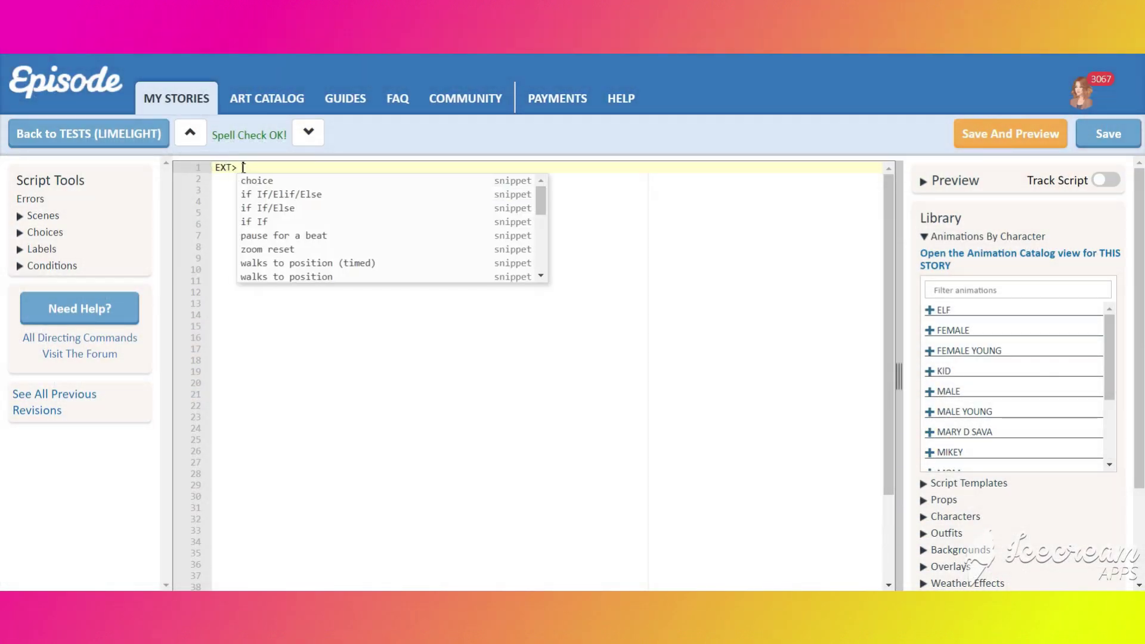
Write the EXT. BEACH - DAY heading with BEACH - WAVE at layer 1, plus NARR 'Test'.
key("BackSpace")
key("BackSpace")
type("BEA")
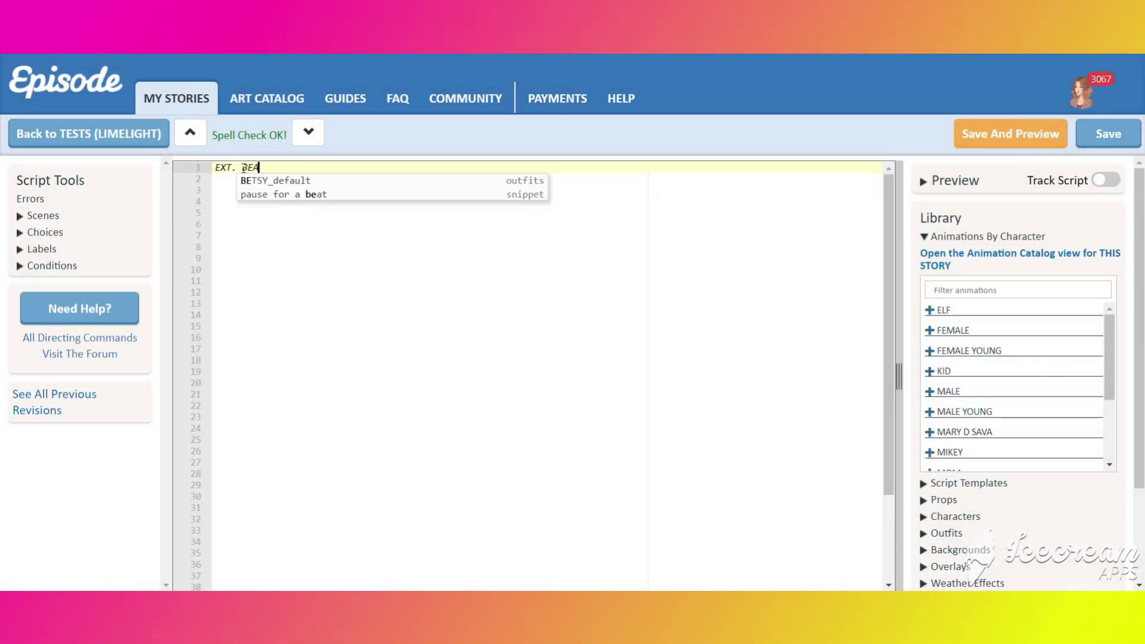
type("CH - DAY")
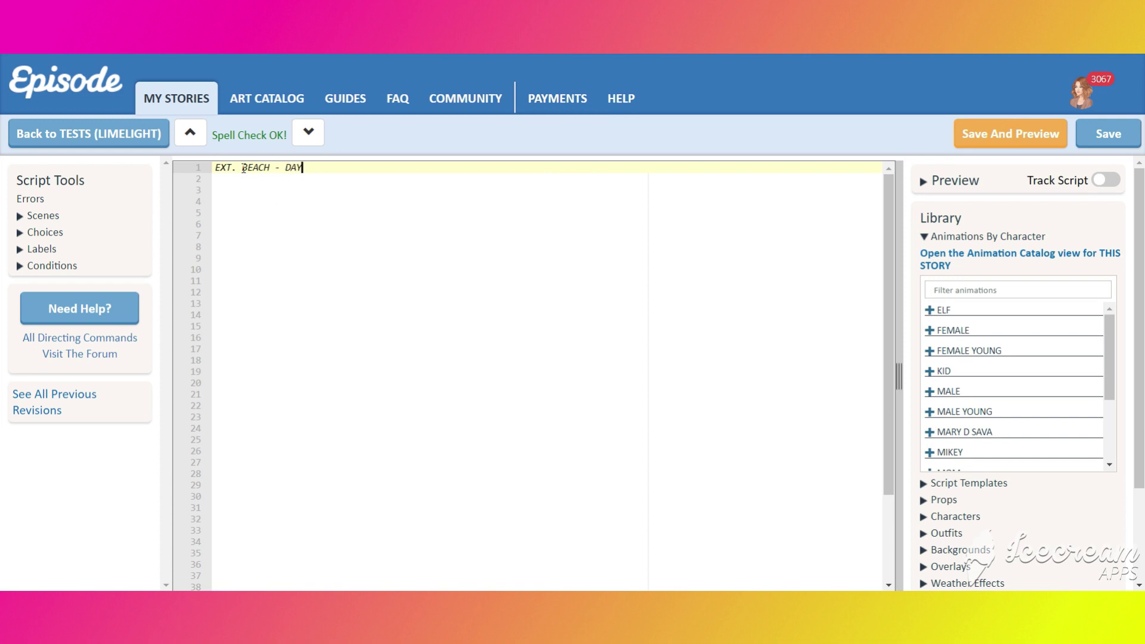
type(" with BEACH - WAVE to 1")
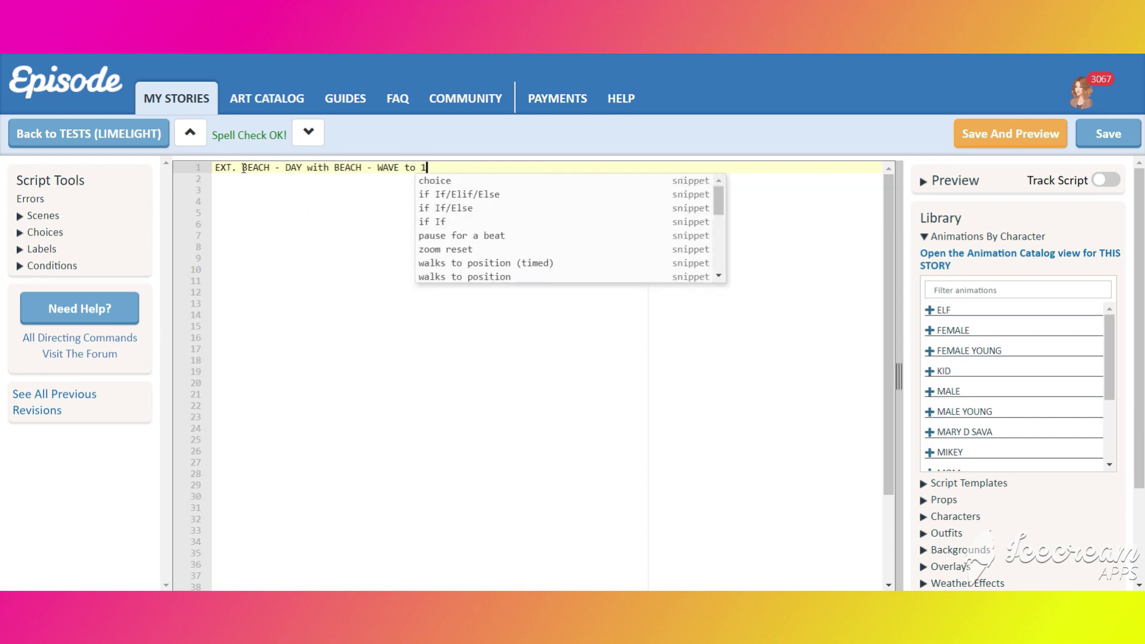
type(".0 0 0 in zone 1 a")
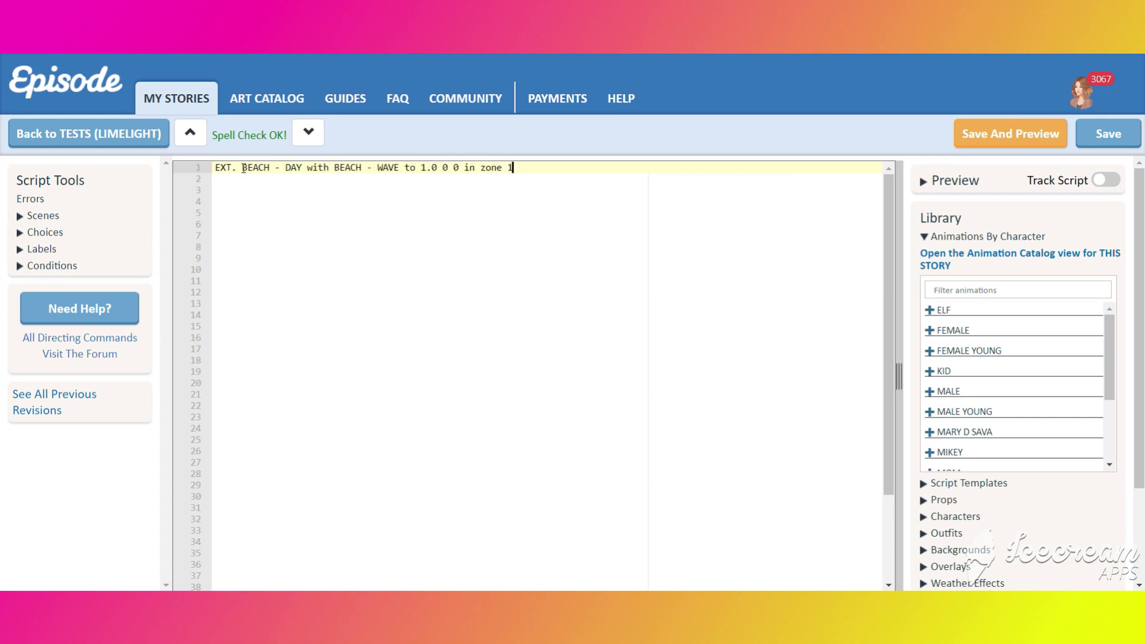
type("t layer 1")
key("Return")
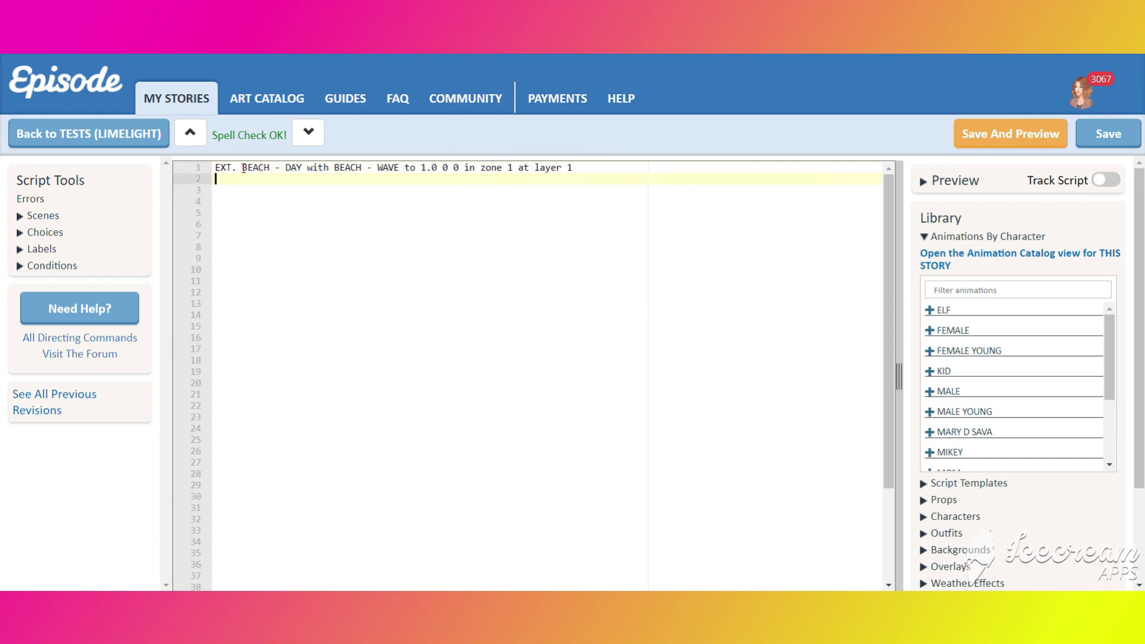
key("Return")
key("Tab")
type("ARR")
key("Return")
type("Te")
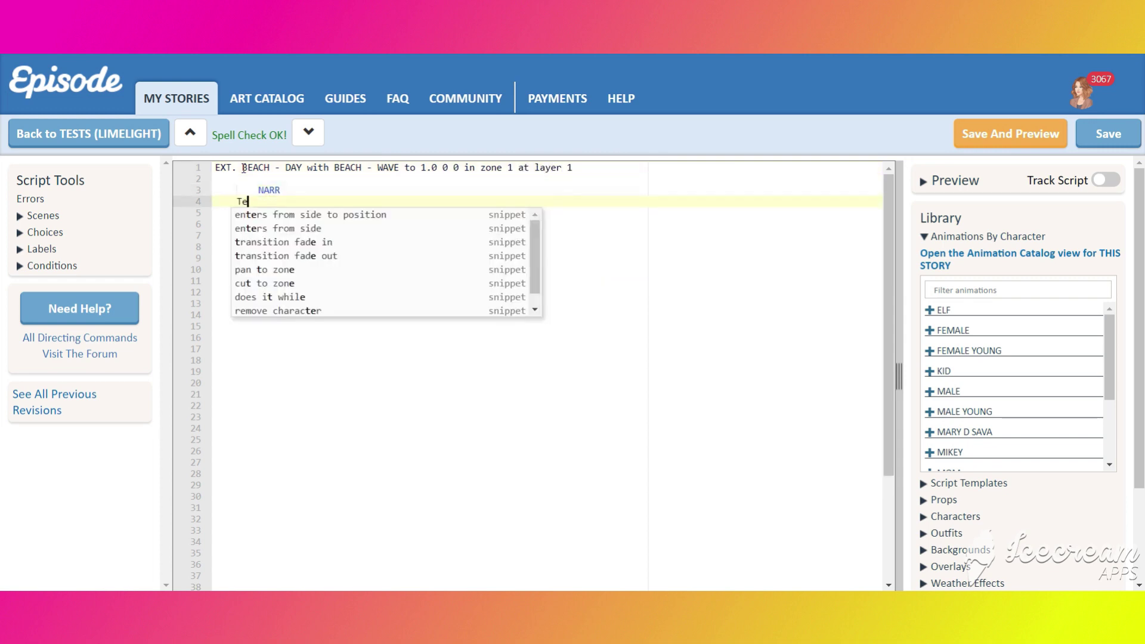
type("st")
left_click(215, 170)
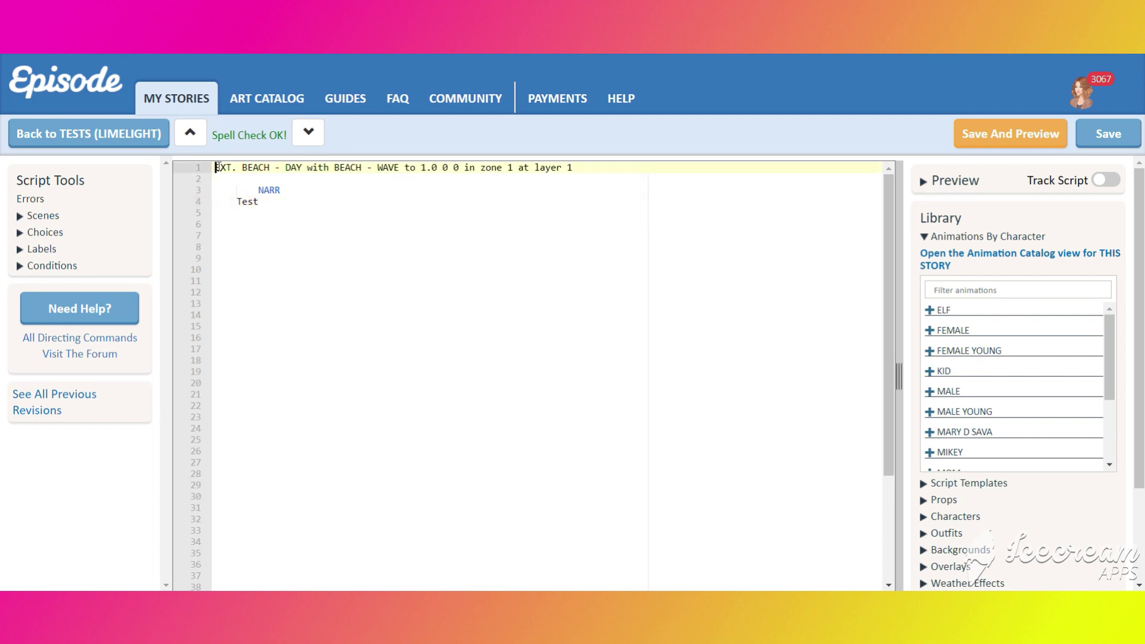
Preview the scene, hide the narration bubble, and drag the wave down to get shift -1 -71.
left_click(1000, 142)
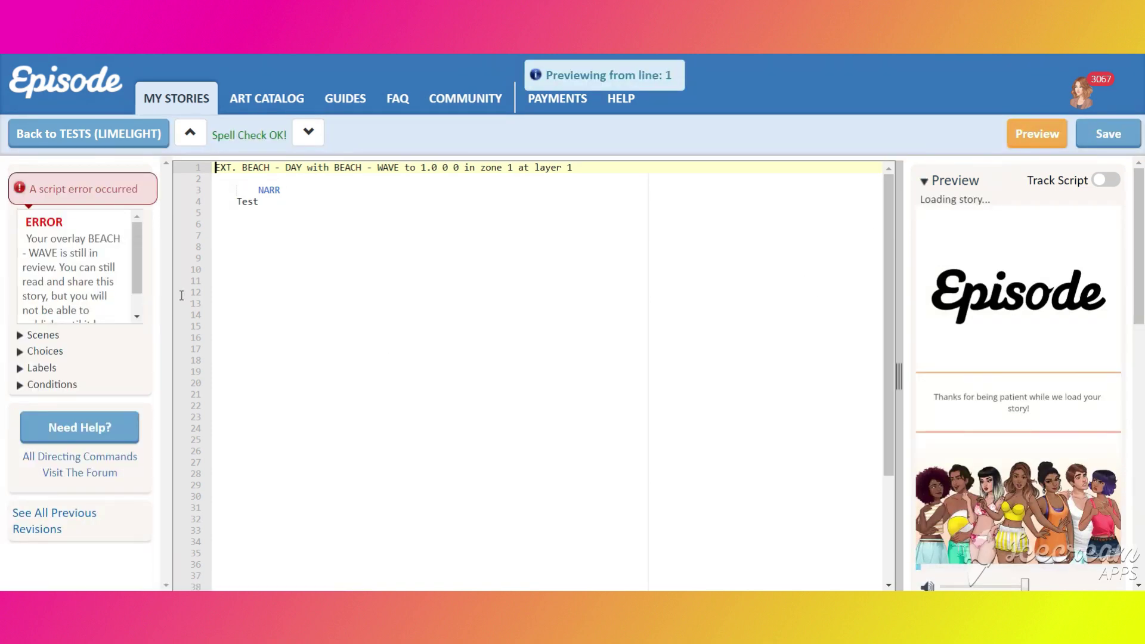
key("F7")
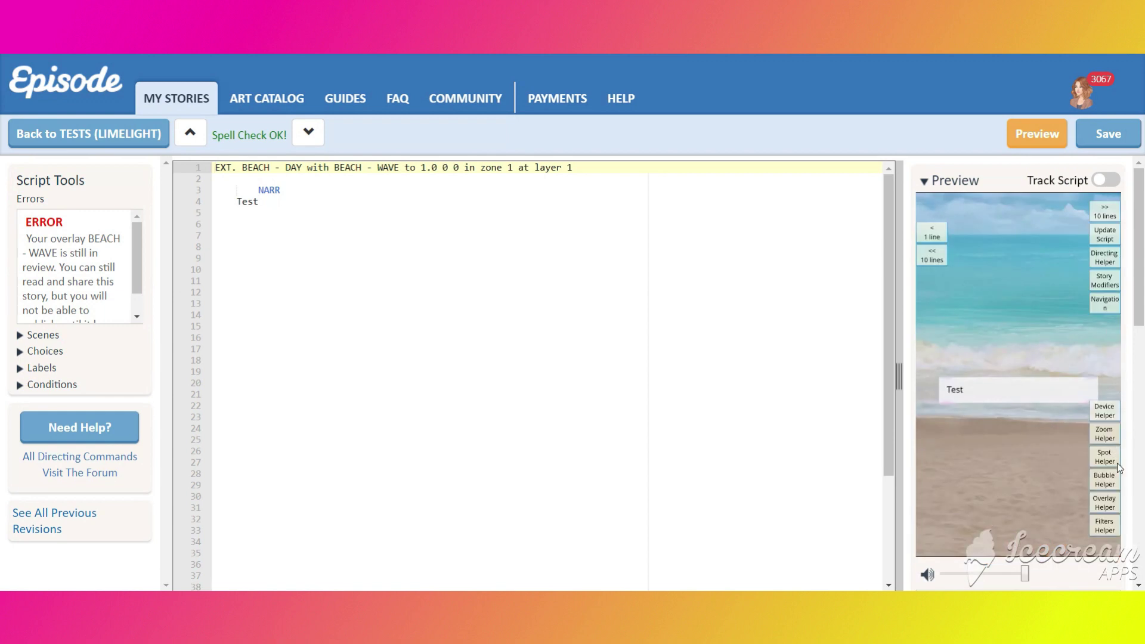
left_click(1105, 481)
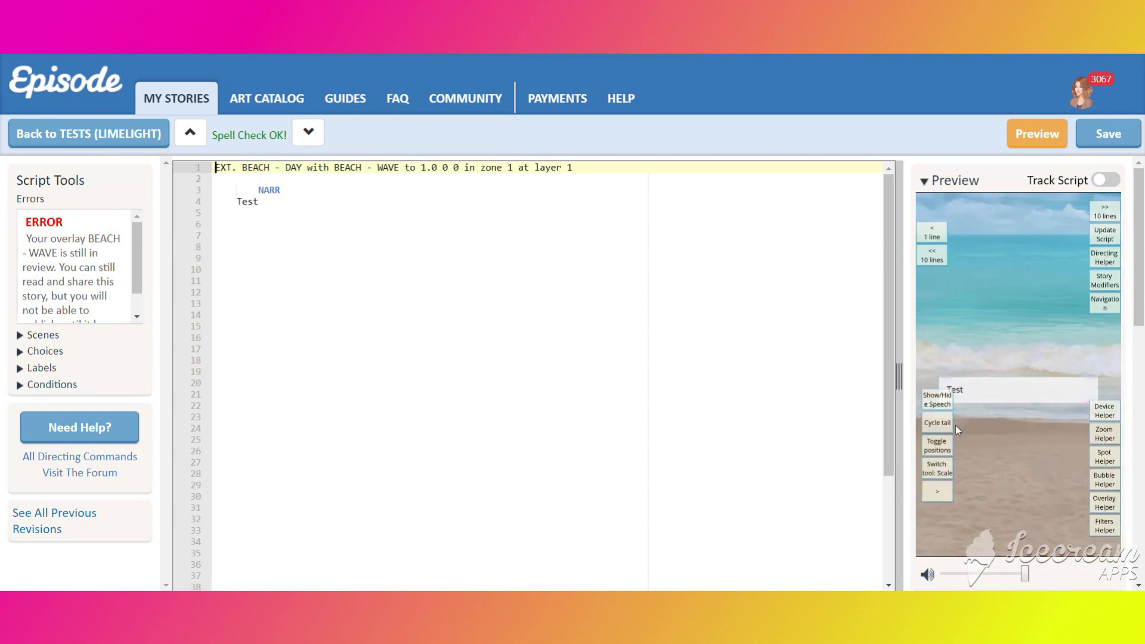
left_click(939, 399)
left_click(1097, 501)
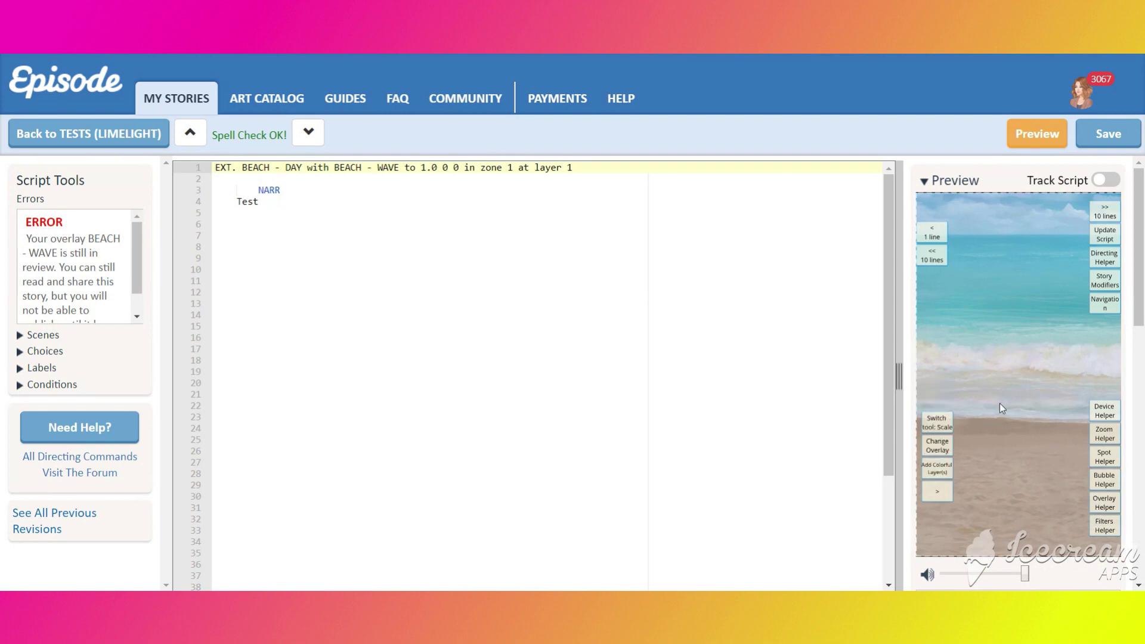
left_click_drag(1012, 378, 1008, 428)
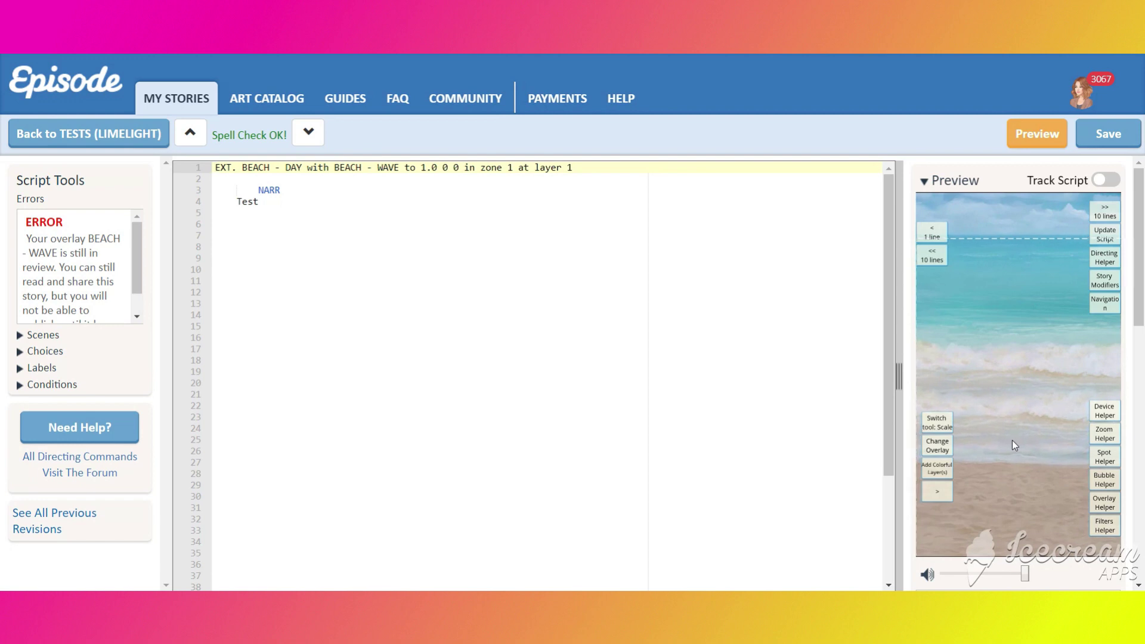
scroll(1028, 458, "down", 2)
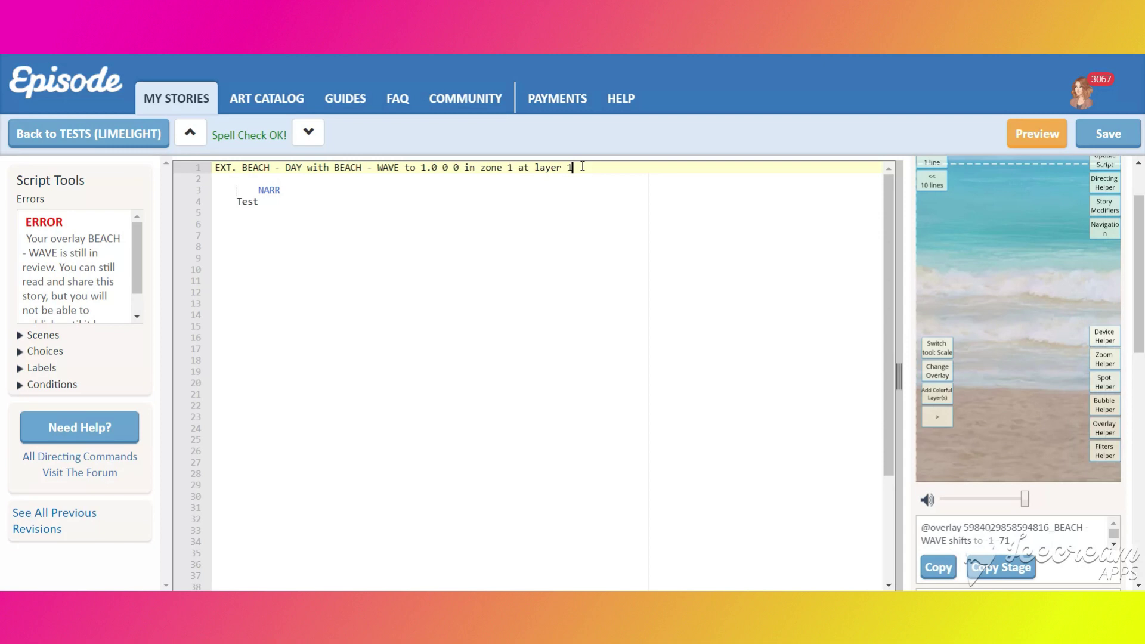
Type the &overlay line shifting BEACH - WAVE to 0 -70 and back to 0 0 over 3 seconds with easing.
key("Return")
key("Return")
type("&")
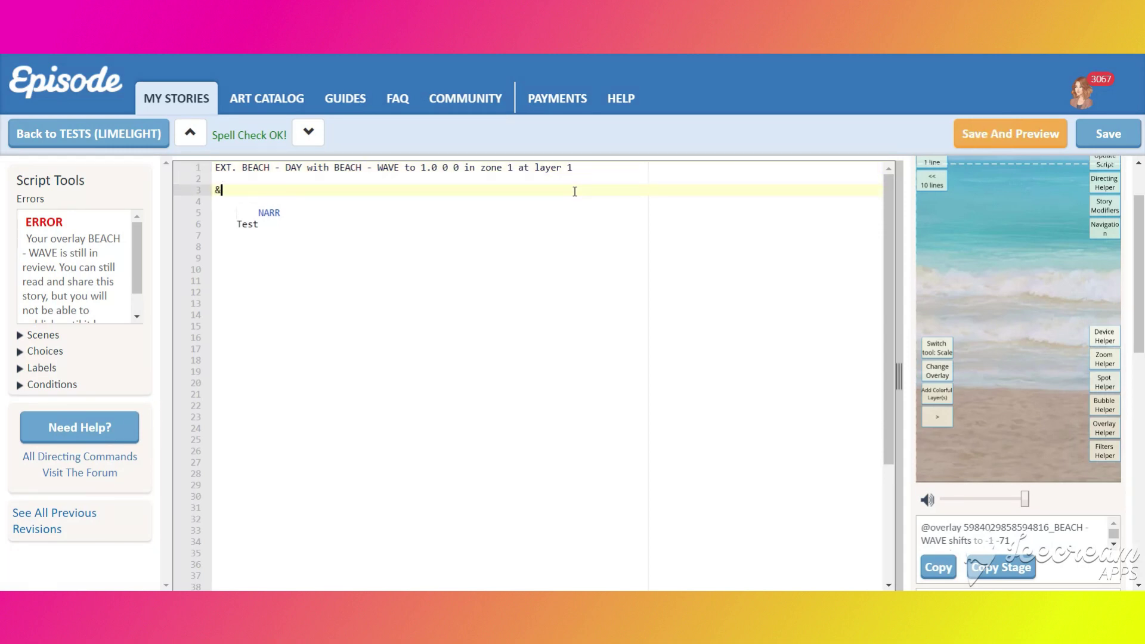
type("overlay BEACH - WAVE s")
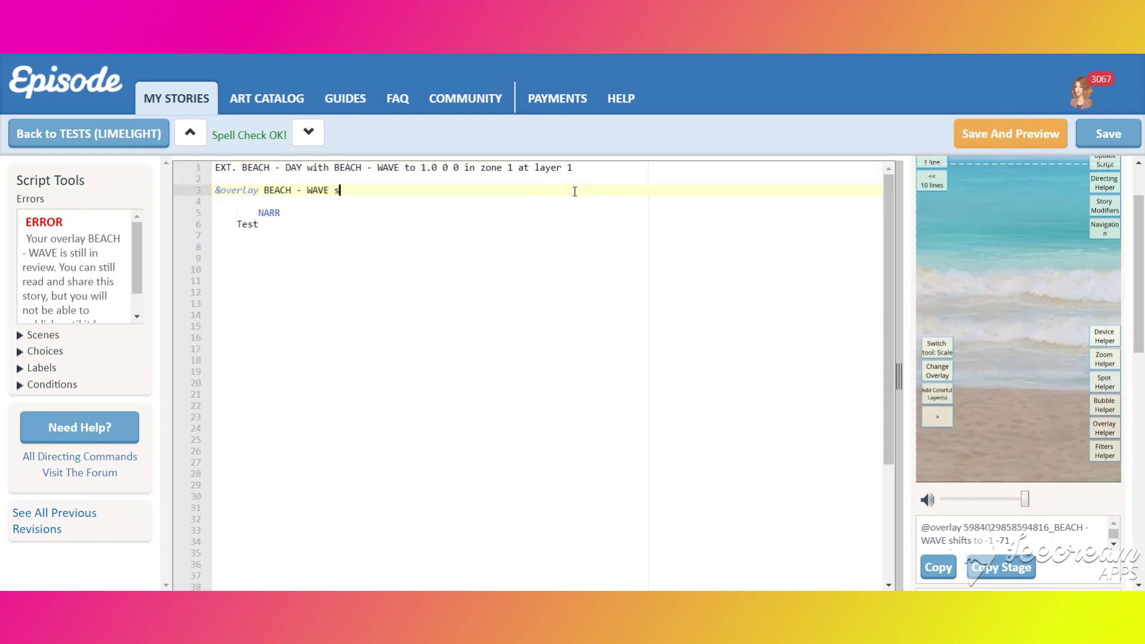
type("hifts to 0 -70")
type(" in zone ")
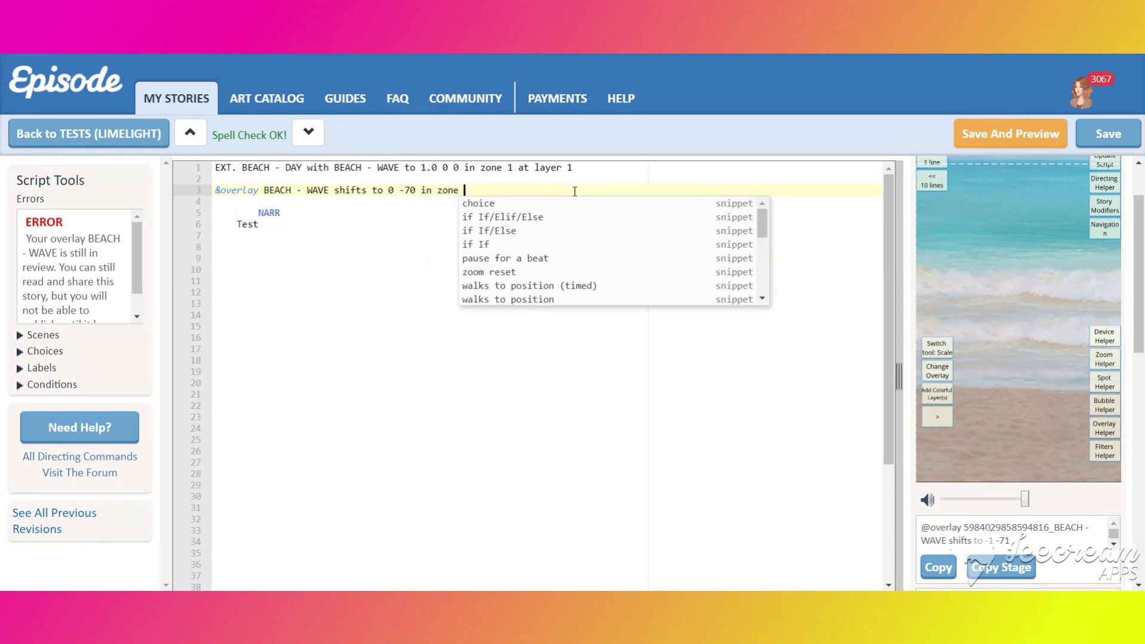
type("1 i")
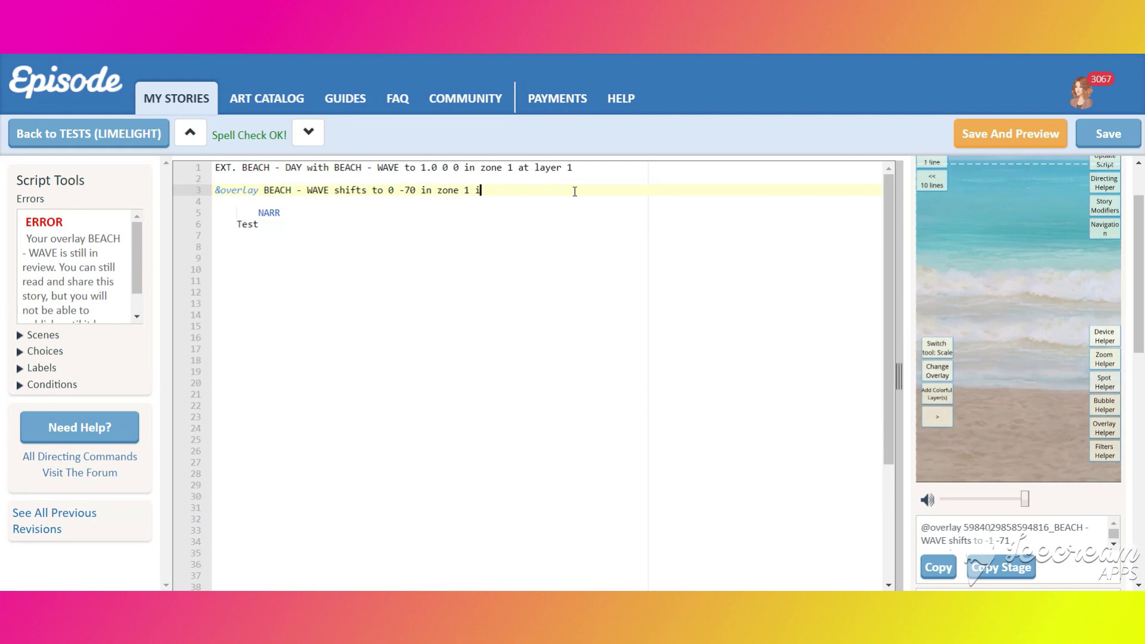
type("n 3 u")
type("sing e")
type("aseout T")
type("HEN ")
type("overlay BEACH - WAVE s")
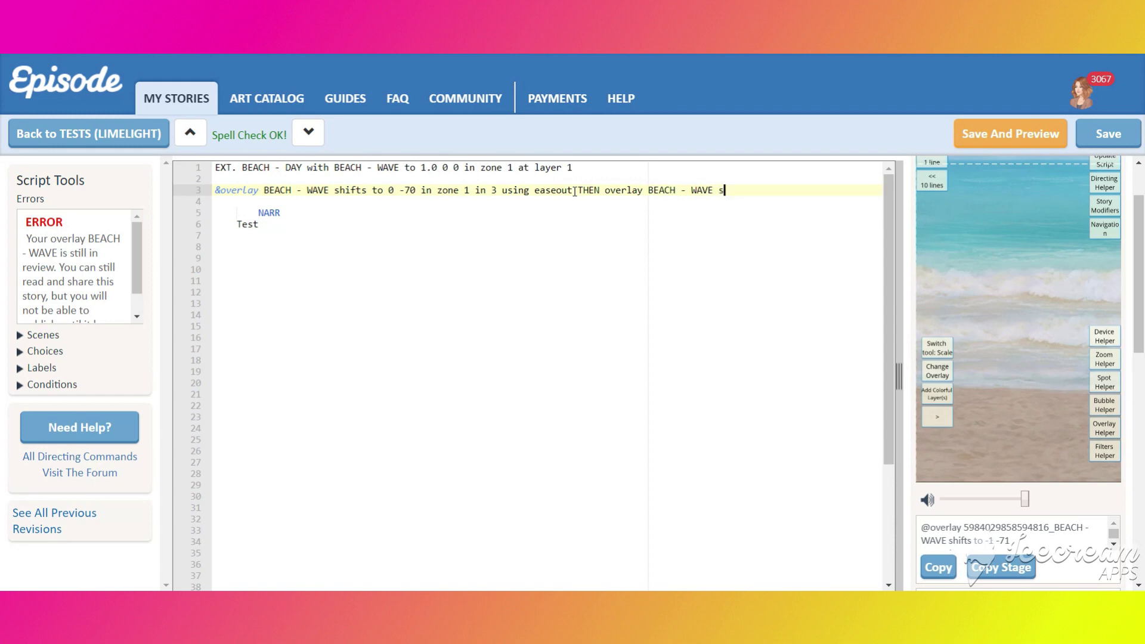
type("hifts to 0 0 ")
type("in zone 1 i")
type("n ")
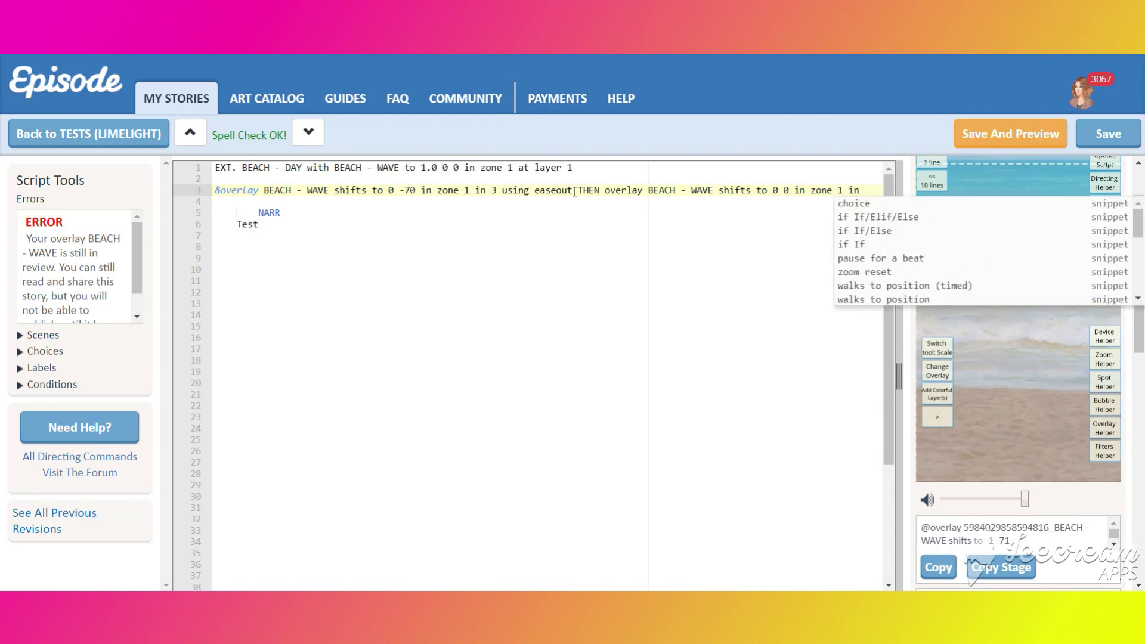
type("3 ")
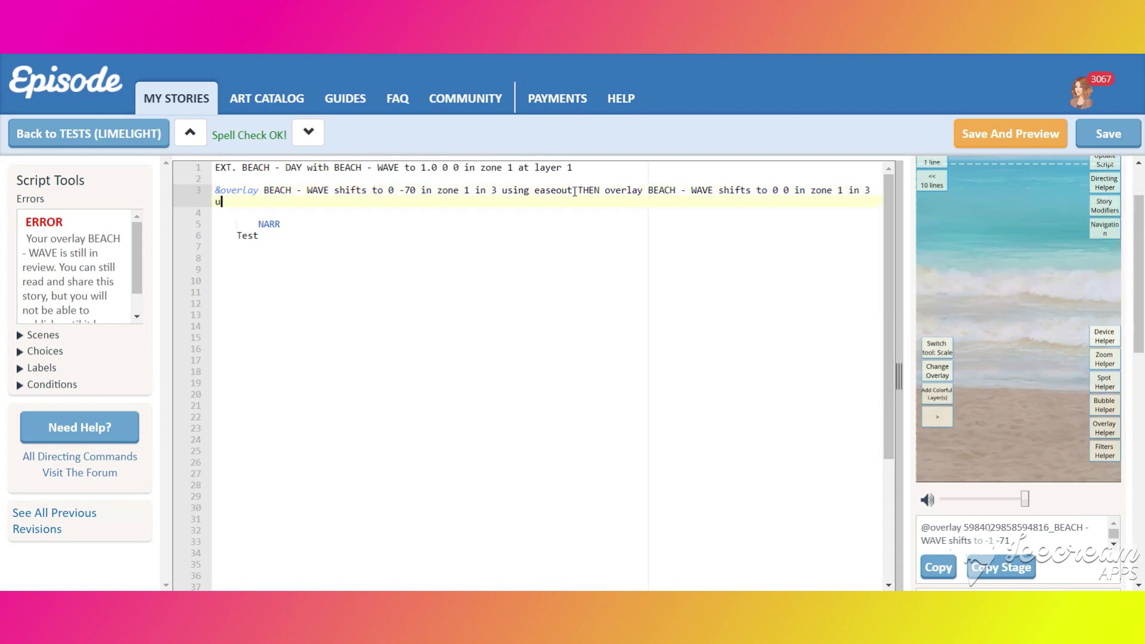
type("using e")
type("asein l")
type("oop I")
type("NFINITE times")
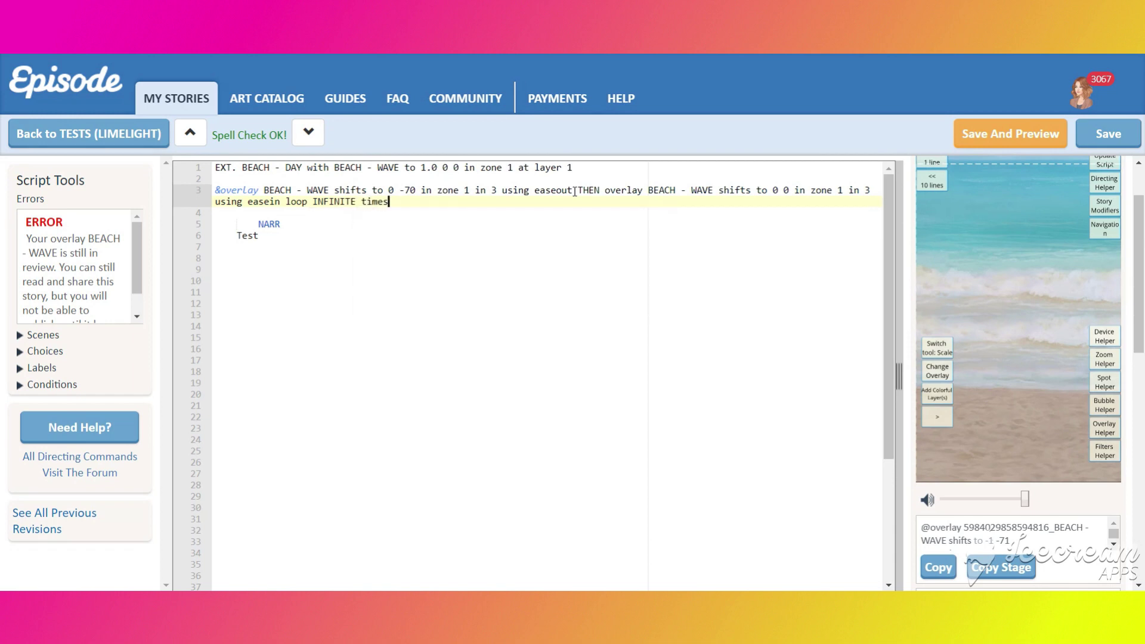
Save the script with the looping wave-shift command and reload the story preview.
left_click(217, 168)
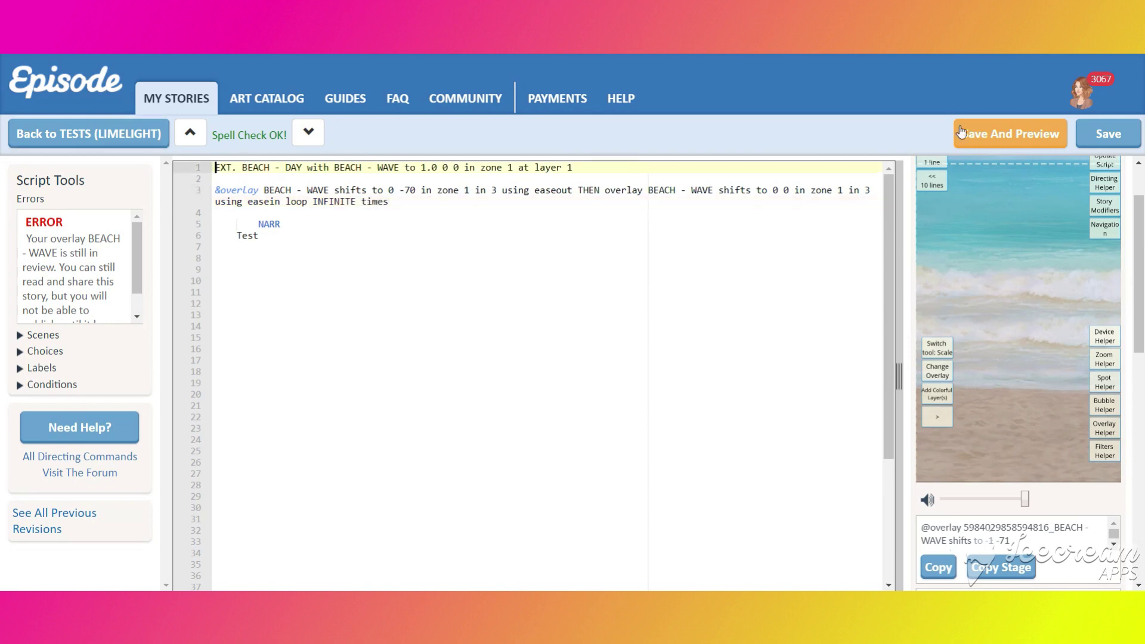
left_click(977, 132)
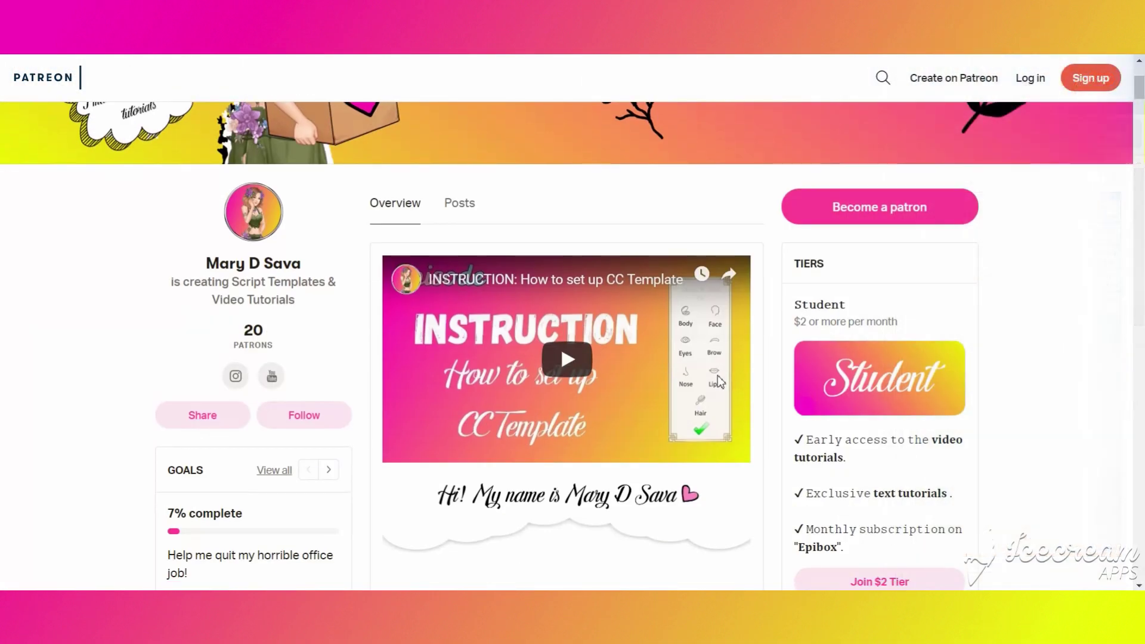
Scroll the Patreon page past the tier perks to the Limelight, Ink and mini game template links.
scroll(718, 374, "down", 1)
scroll(718, 375, "down", 1)
scroll(718, 375, "down", 2)
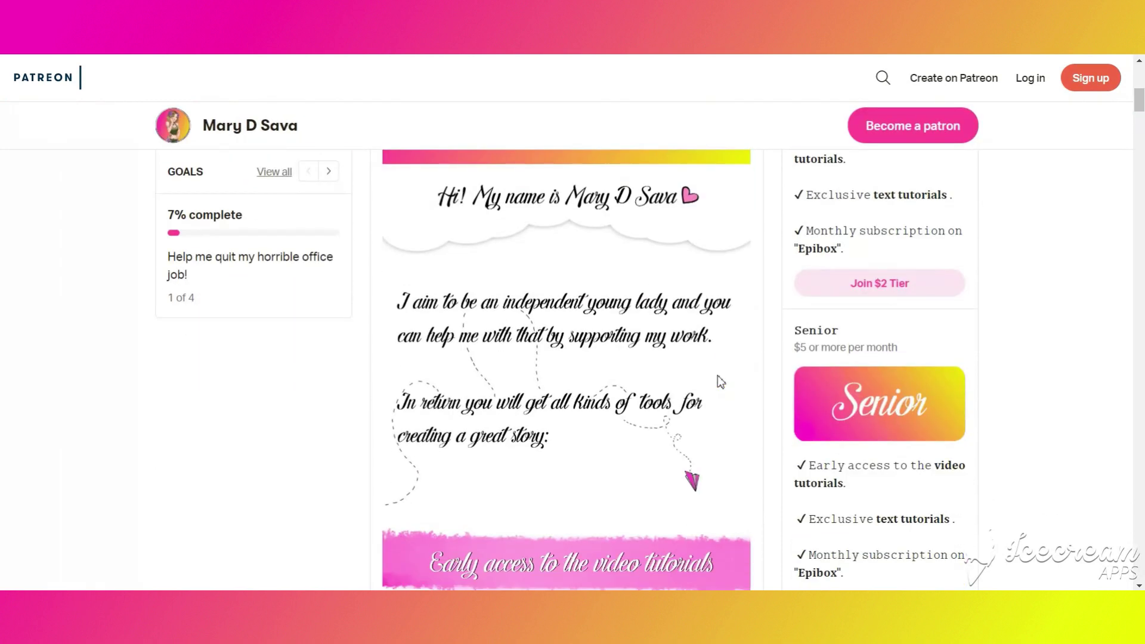
scroll(717, 375, "down", 1)
scroll(716, 375, "down", 2)
scroll(704, 367, "down", 3)
scroll(700, 364, "down", 1)
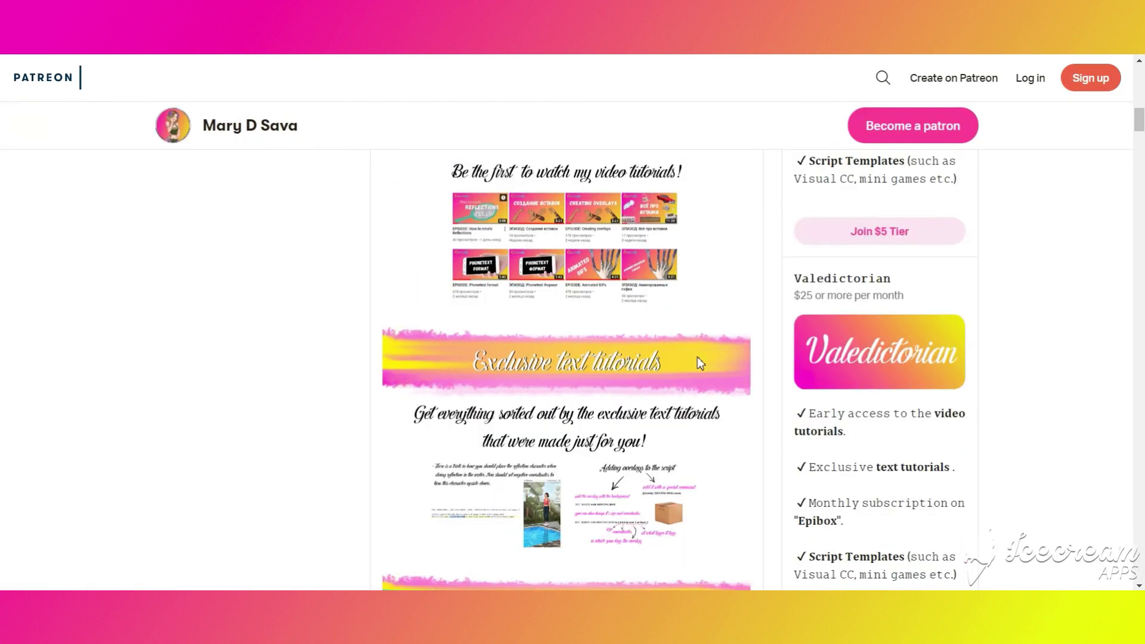
scroll(701, 364, "down", 2)
scroll(700, 363, "down", 1)
scroll(700, 362, "down", 1)
scroll(700, 363, "down", 2)
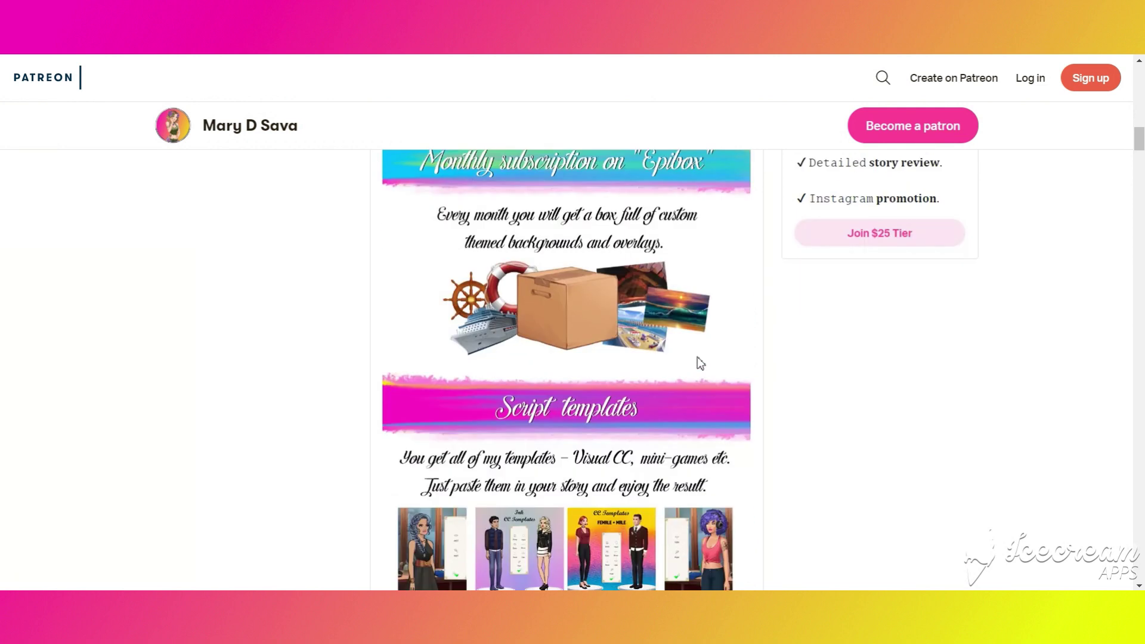
scroll(700, 363, "down", 2)
scroll(700, 363, "down", 1)
scroll(700, 363, "down", 2)
scroll(700, 363, "down", 2)
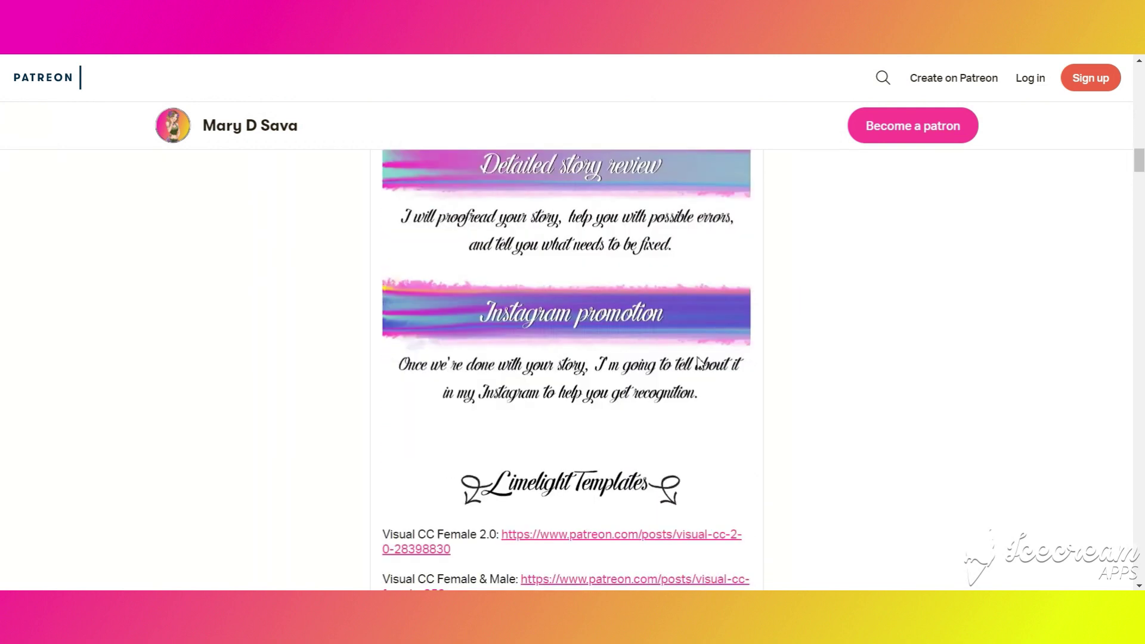
scroll(700, 363, "down", 2)
scroll(701, 364, "down", 1)
scroll(700, 364, "down", 1)
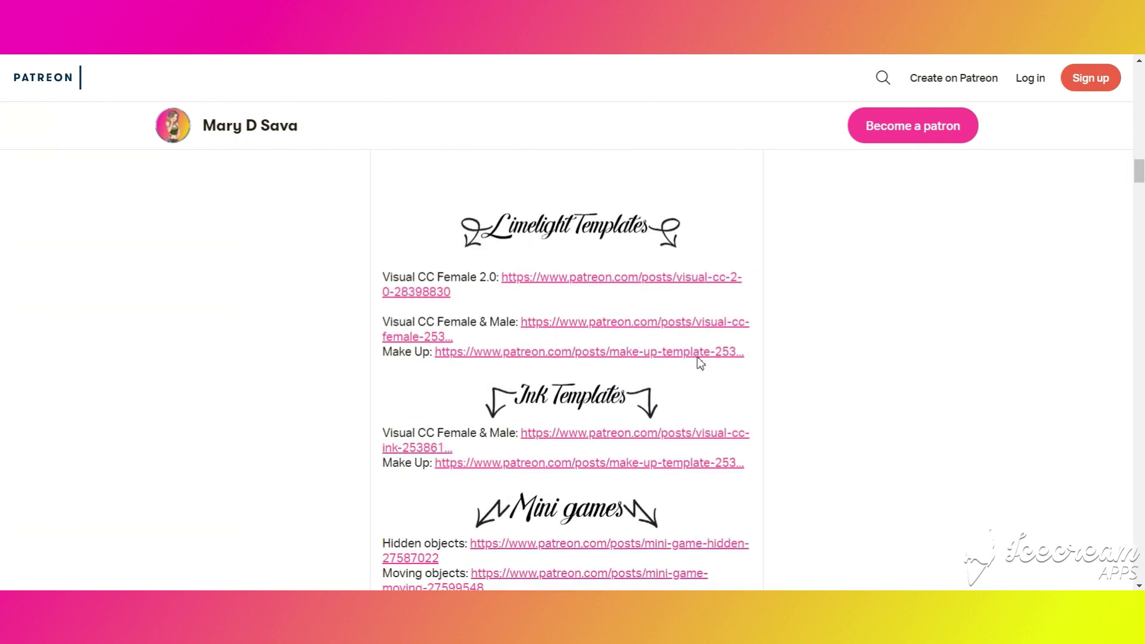
scroll(700, 362, "down", 1)
scroll(700, 363, "down", 2)
scroll(700, 362, "down", 1)
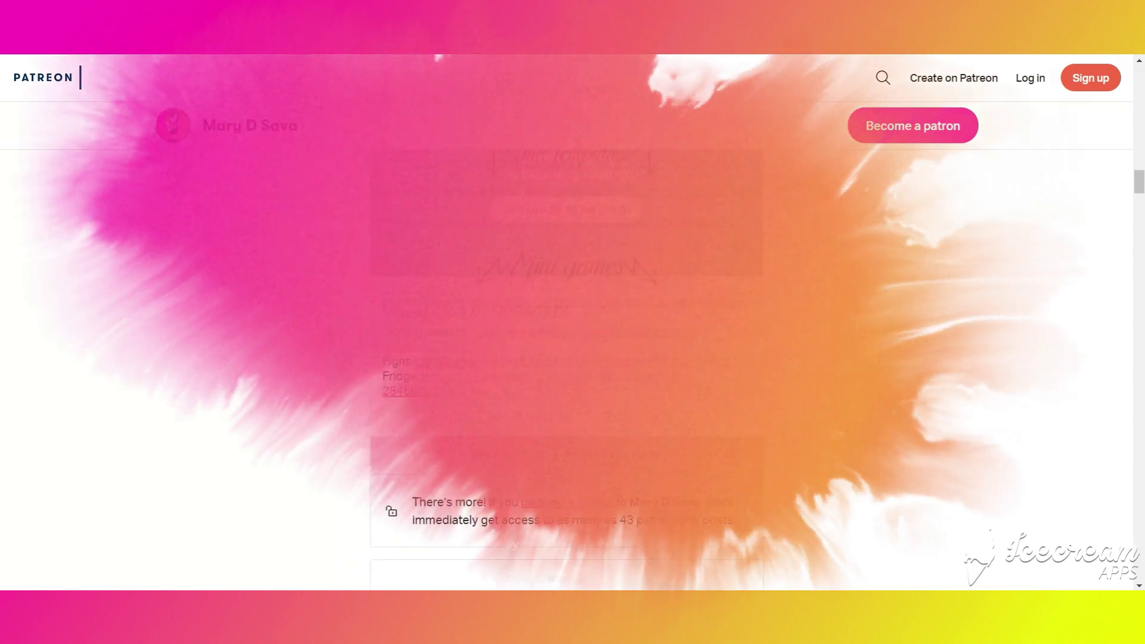